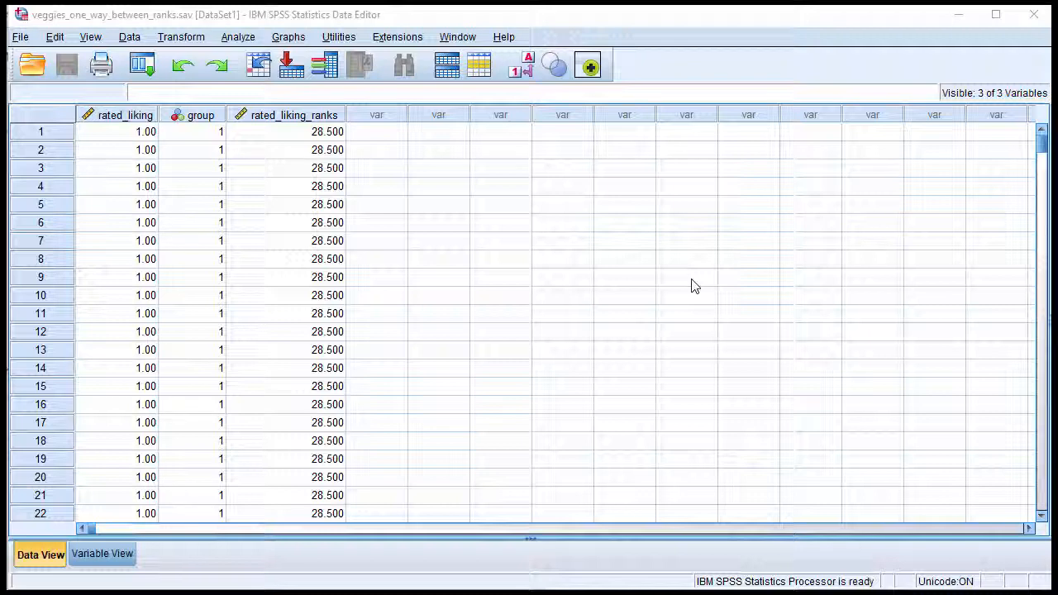
Step: Examine the group codes and rated_liking_ranks values across the cases of the data set
{"action": "left_click", "coordinate": [379, 136]}
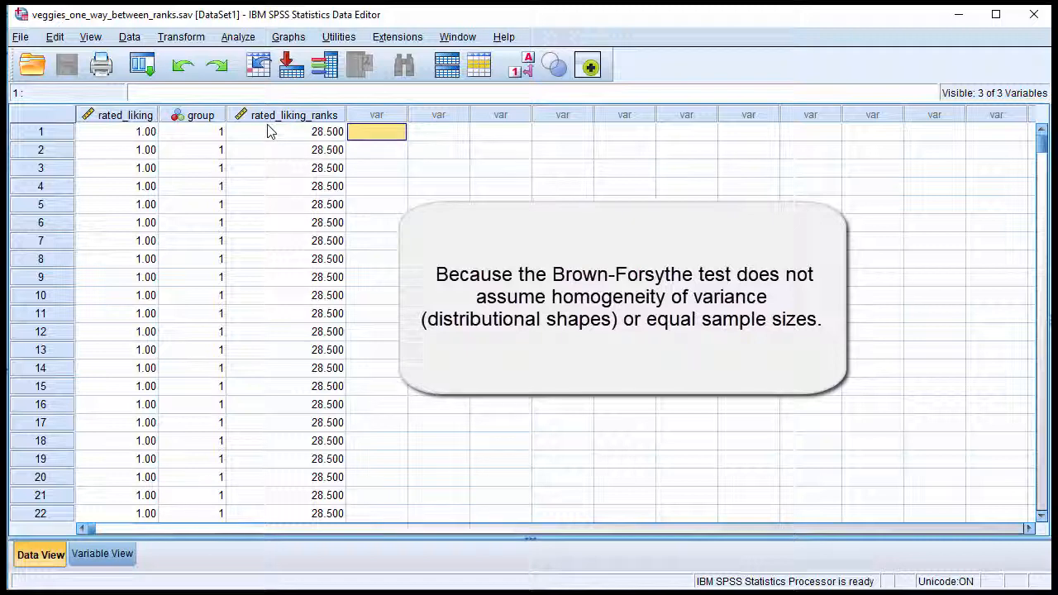
{"action": "left_click", "coordinate": [286, 171]}
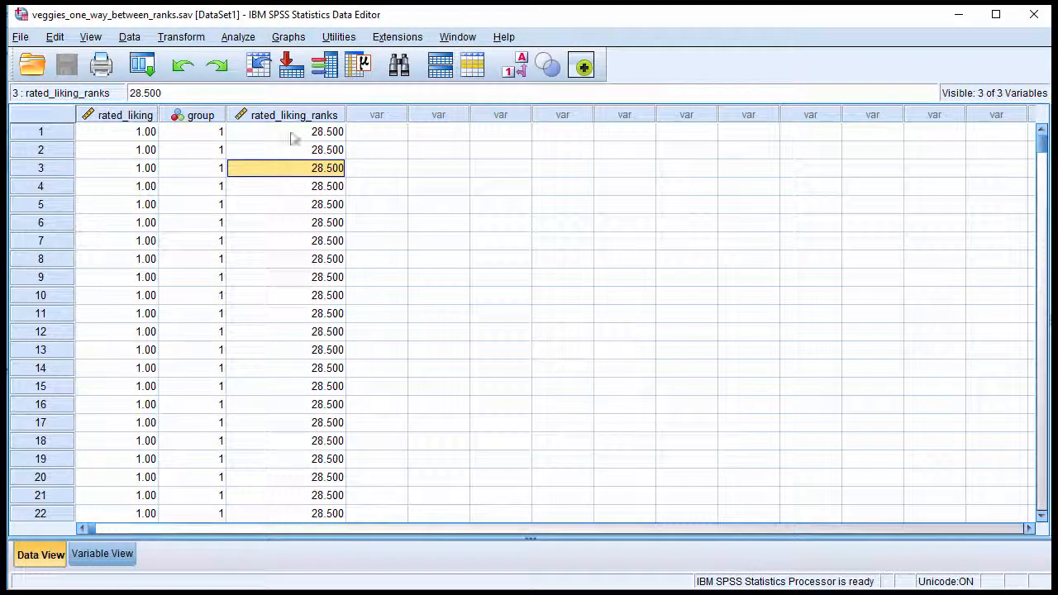
{"action": "left_click", "coordinate": [289, 134]}
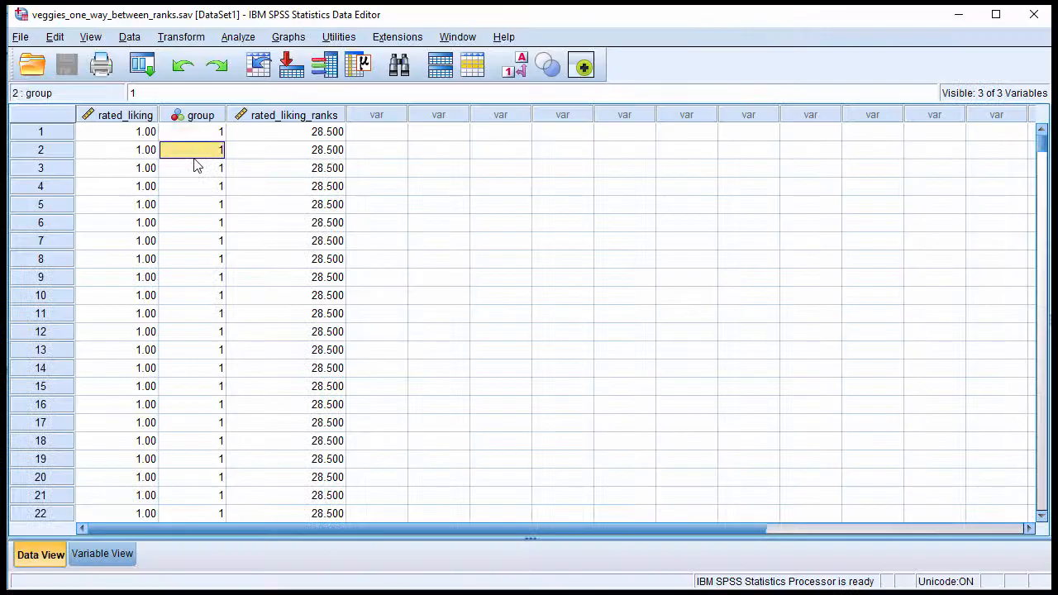
{"action": "scroll", "coordinate": [205, 281], "scroll_direction": "down", "scroll_amount": 13}
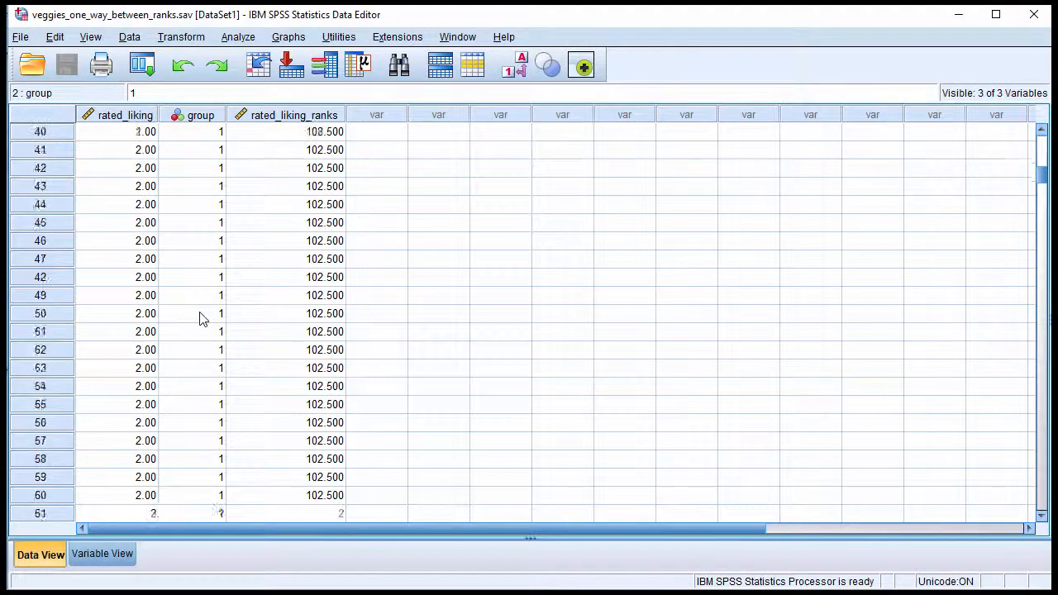
{"action": "scroll", "coordinate": [199, 319], "scroll_direction": "down", "scroll_amount": 20}
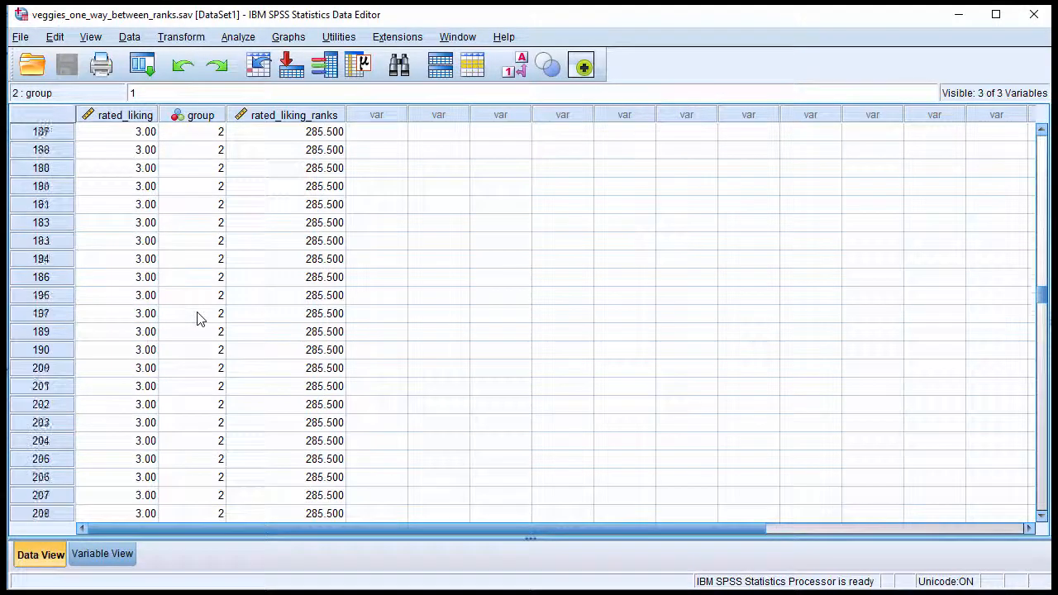
{"action": "scroll", "coordinate": [200, 319], "scroll_direction": "down", "scroll_amount": 3}
{"action": "scroll", "coordinate": [198, 315], "scroll_direction": "up", "scroll_amount": 20}
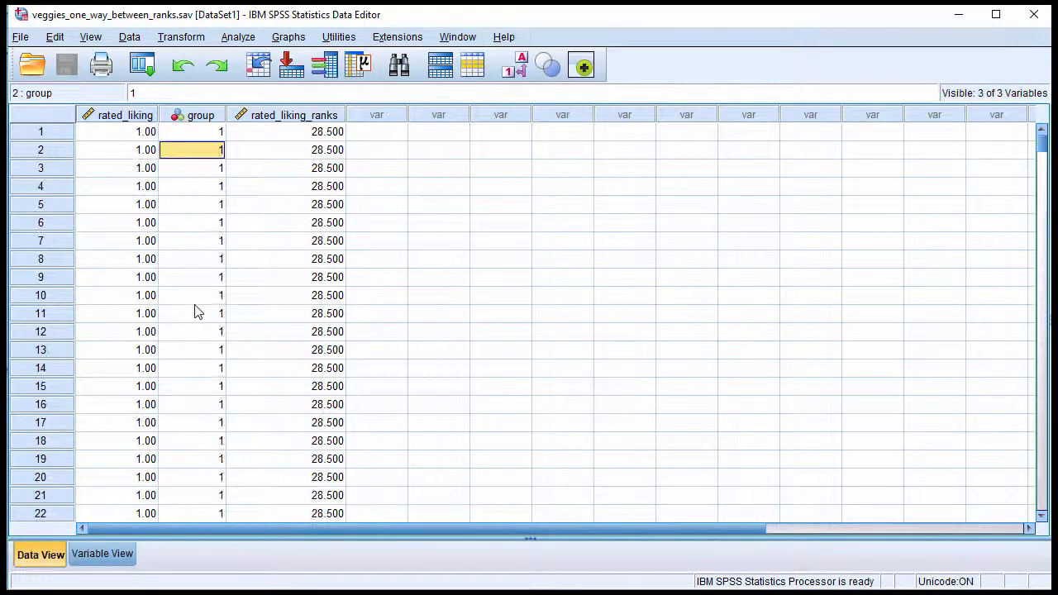
{"action": "left_click", "coordinate": [206, 135]}
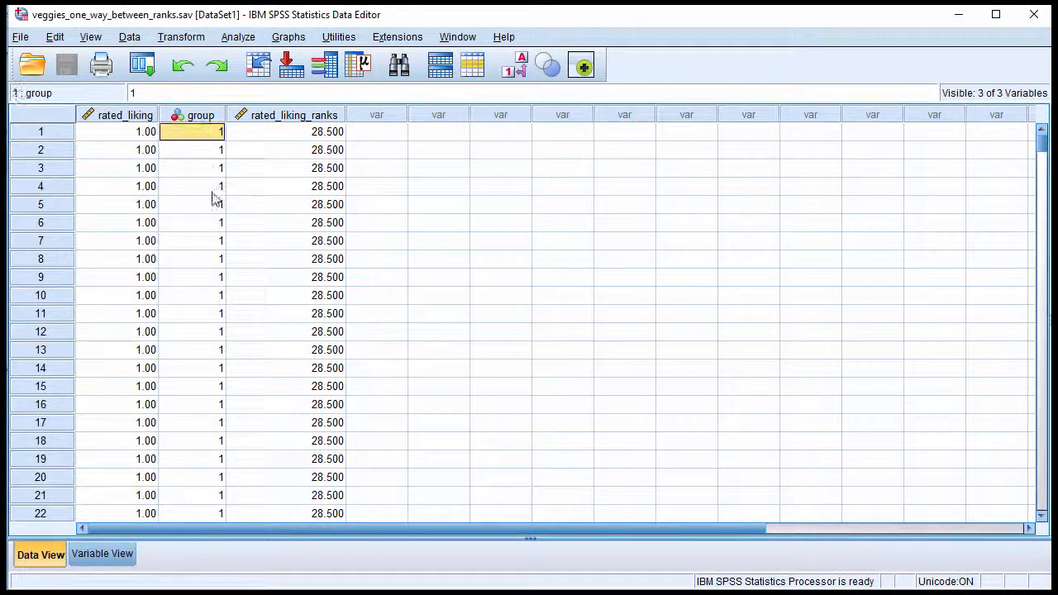
{"action": "left_click", "coordinate": [212, 189]}
{"action": "left_click", "coordinate": [210, 259]}
{"action": "scroll", "coordinate": [210, 310], "scroll_direction": "down", "scroll_amount": 13}
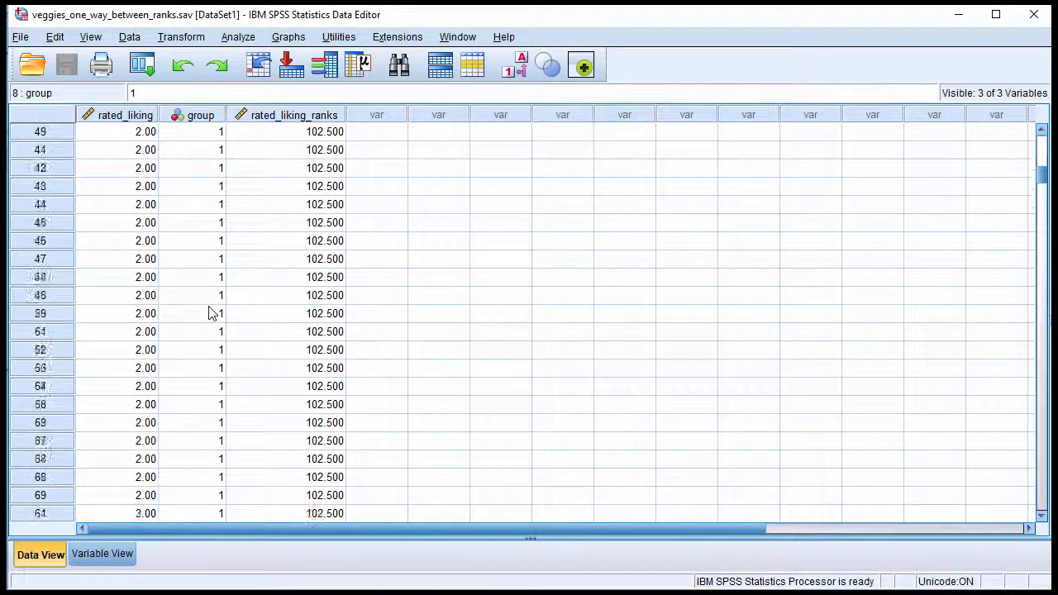
{"action": "scroll", "coordinate": [210, 310], "scroll_direction": "up", "scroll_amount": 14}
Step: Set up an Explore analysis with rated_liking as the dependent variable and group as the factor
{"action": "left_click", "coordinate": [238, 36]}
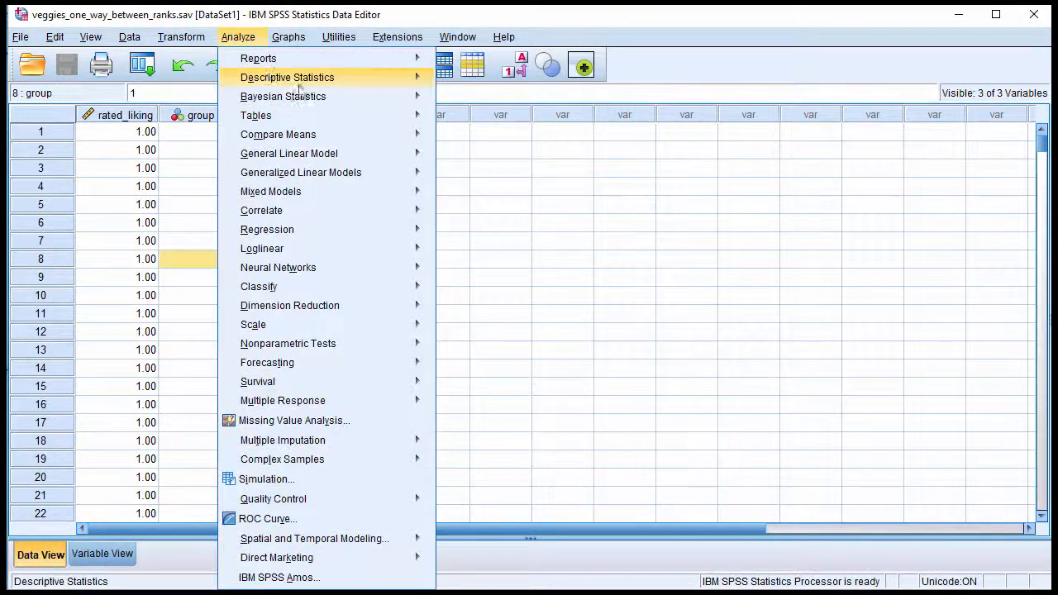
{"action": "mouse_move", "coordinate": [306, 77]}
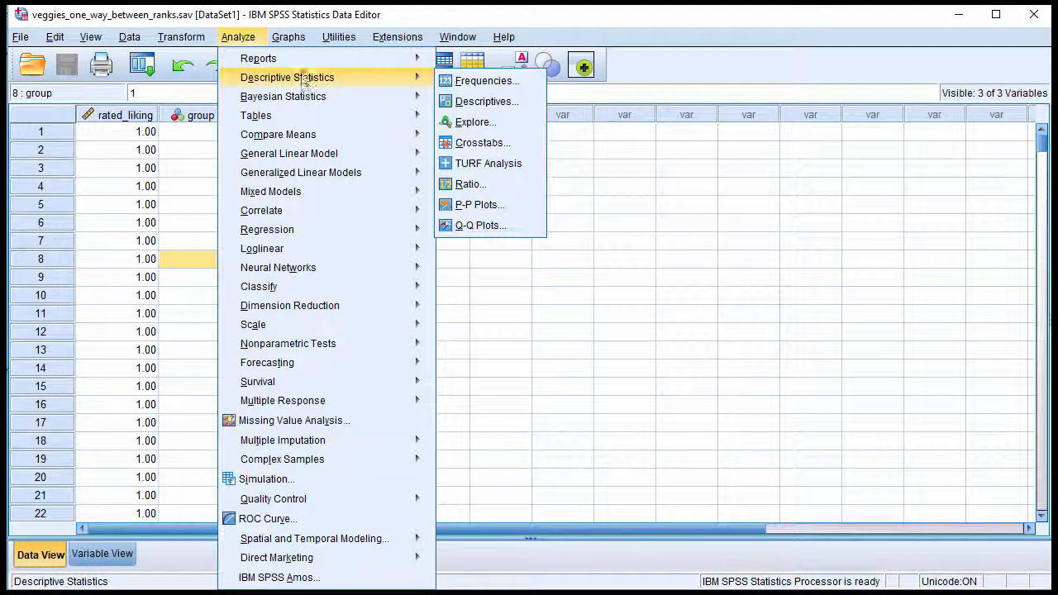
{"action": "left_click", "coordinate": [461, 122]}
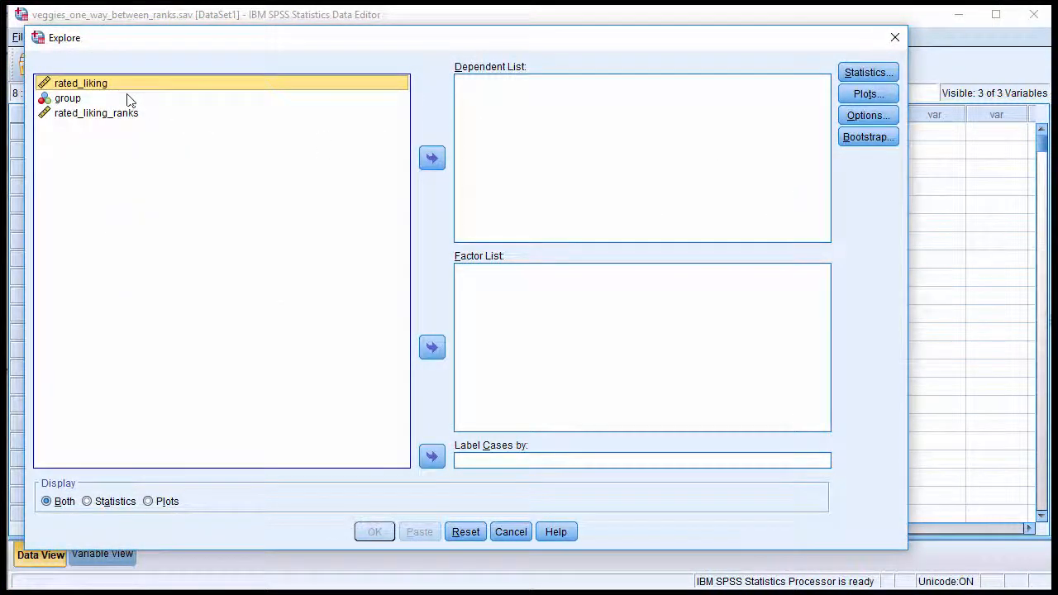
{"action": "left_click", "coordinate": [433, 158]}
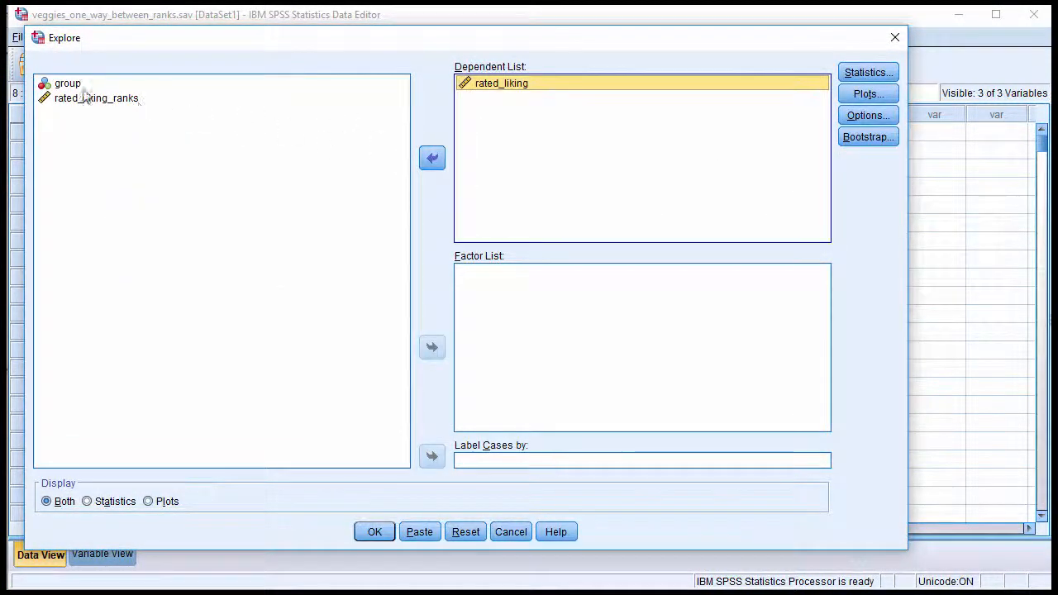
{"action": "left_click", "coordinate": [433, 347]}
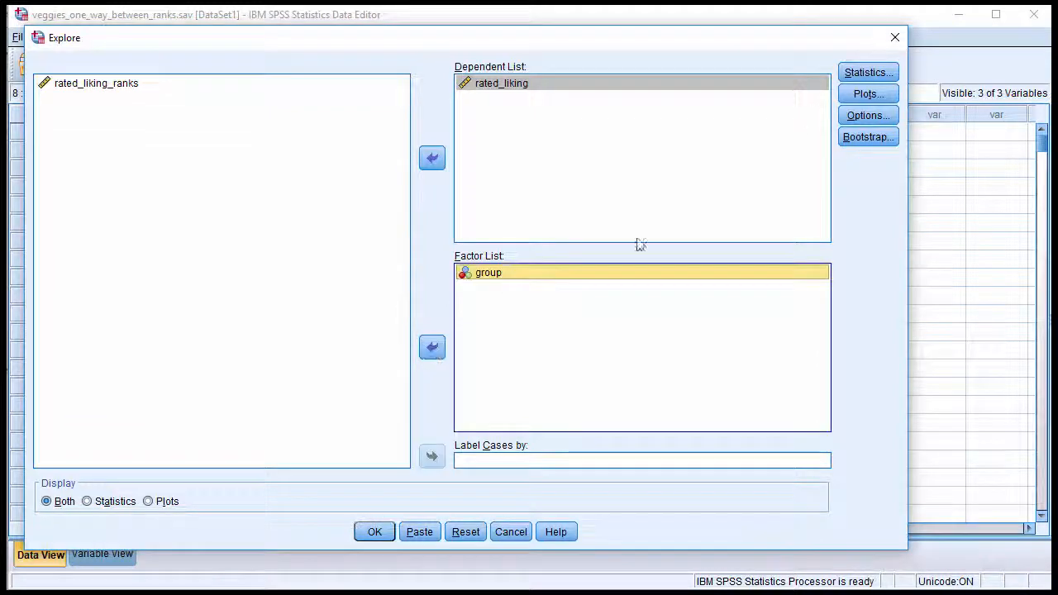
Step: Request the untransformed spread vs level plot with Levene test and run the Explore analysis
{"action": "left_click", "coordinate": [868, 93]}
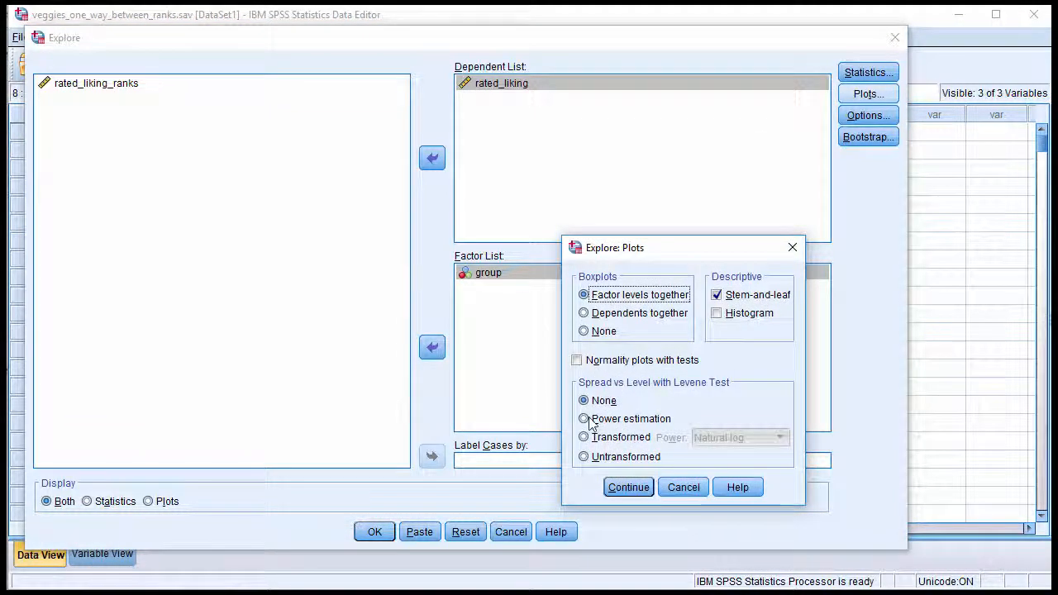
{"action": "left_click", "coordinate": [584, 457]}
{"action": "left_click", "coordinate": [628, 487]}
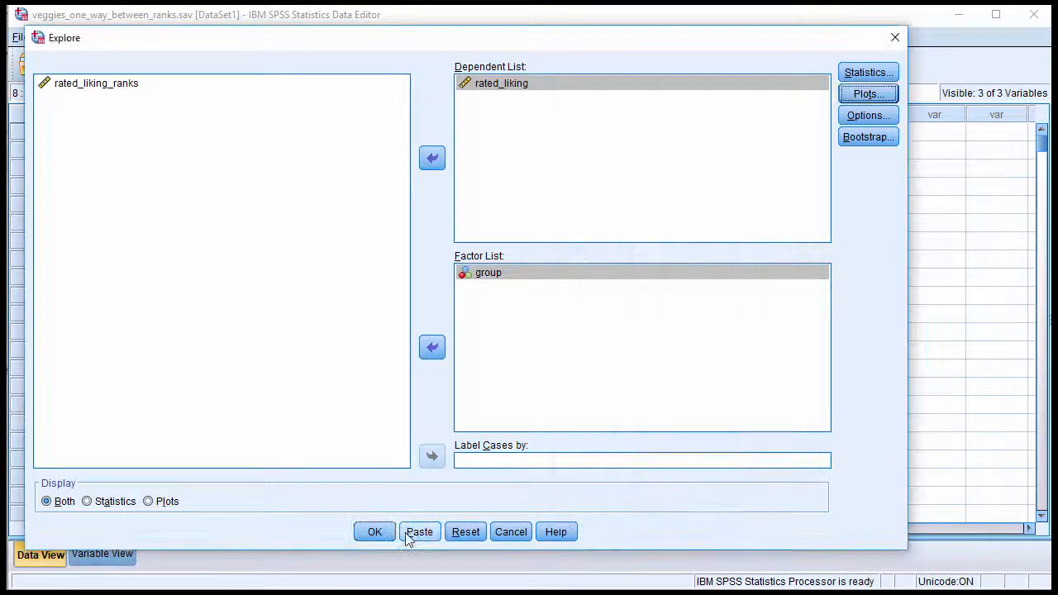
{"action": "left_click", "coordinate": [375, 532]}
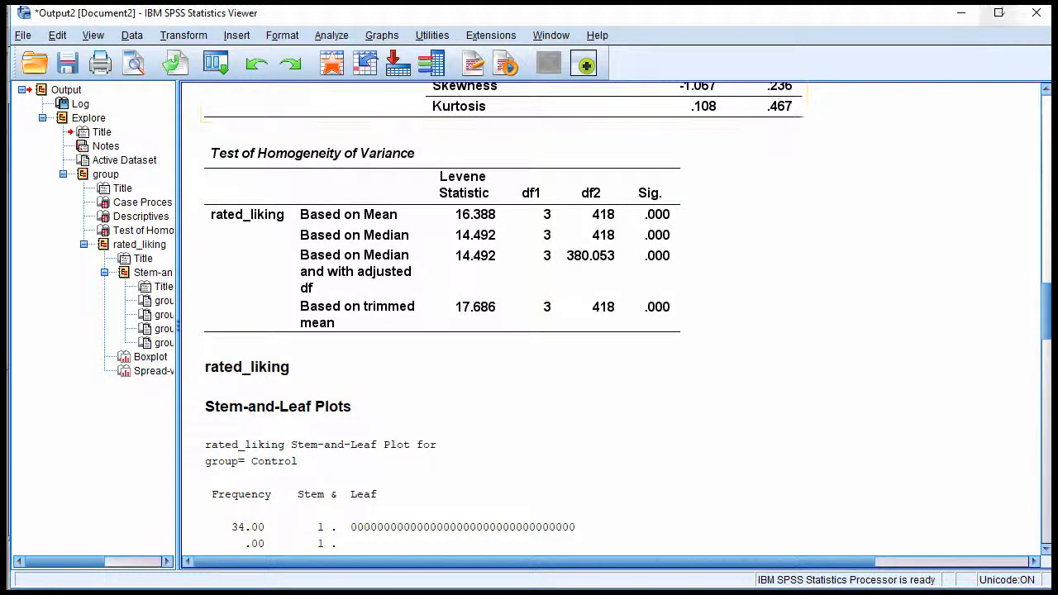
Step: Return to the data set and examine the rated_liking scores alongside the rated_liking_ranks values
{"action": "left_click", "coordinate": [962, 13]}
{"action": "left_click", "coordinate": [116, 149]}
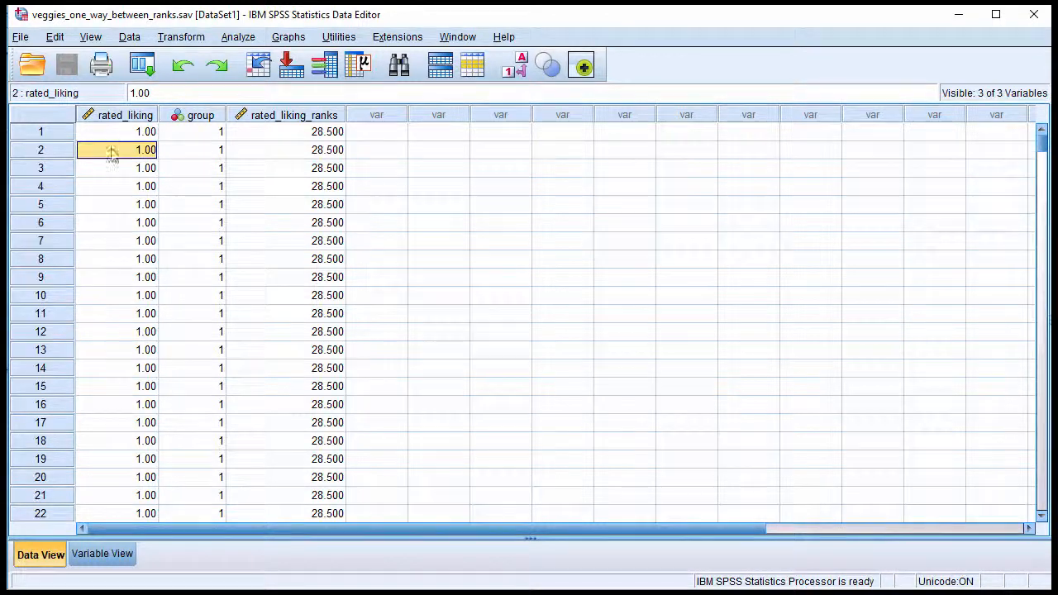
{"action": "key", "text": "Up"}
{"action": "left_click", "coordinate": [130, 168]}
{"action": "scroll", "coordinate": [129, 265], "scroll_direction": "down", "scroll_amount": 10}
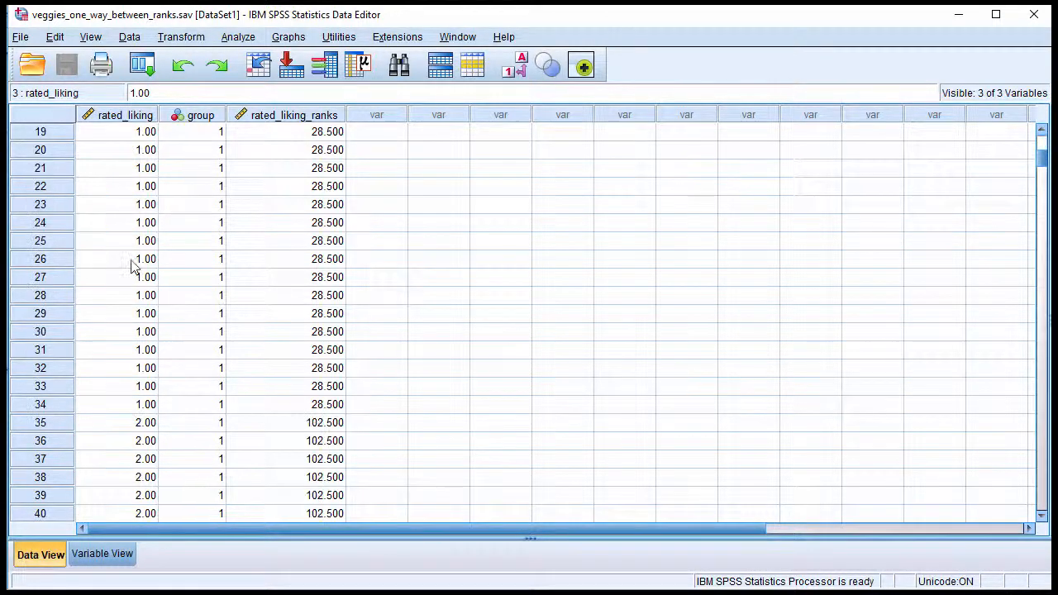
{"action": "scroll", "coordinate": [132, 266], "scroll_direction": "up", "scroll_amount": 10}
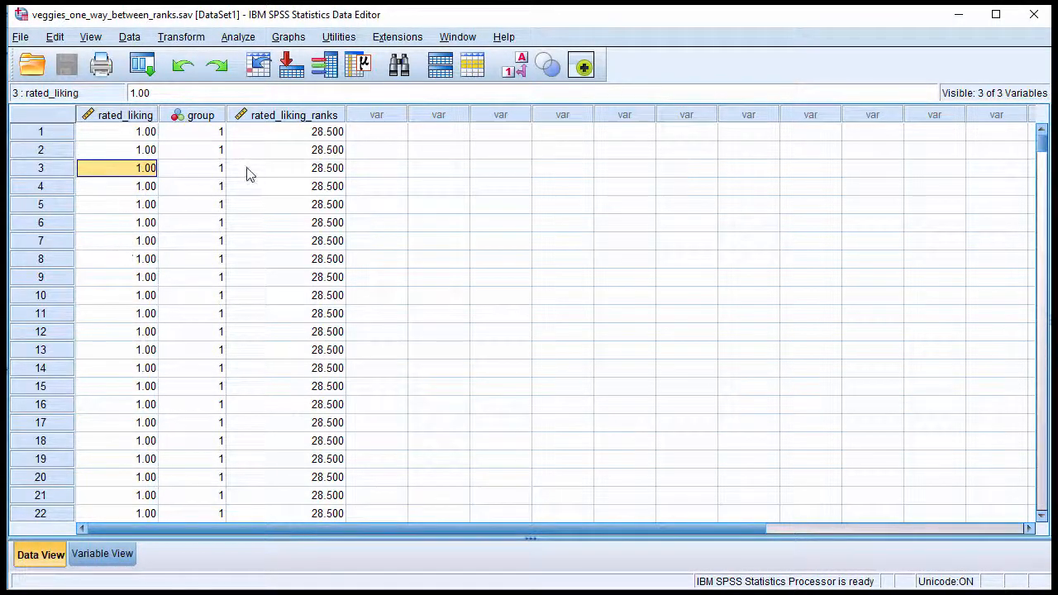
{"action": "left_click", "coordinate": [292, 134]}
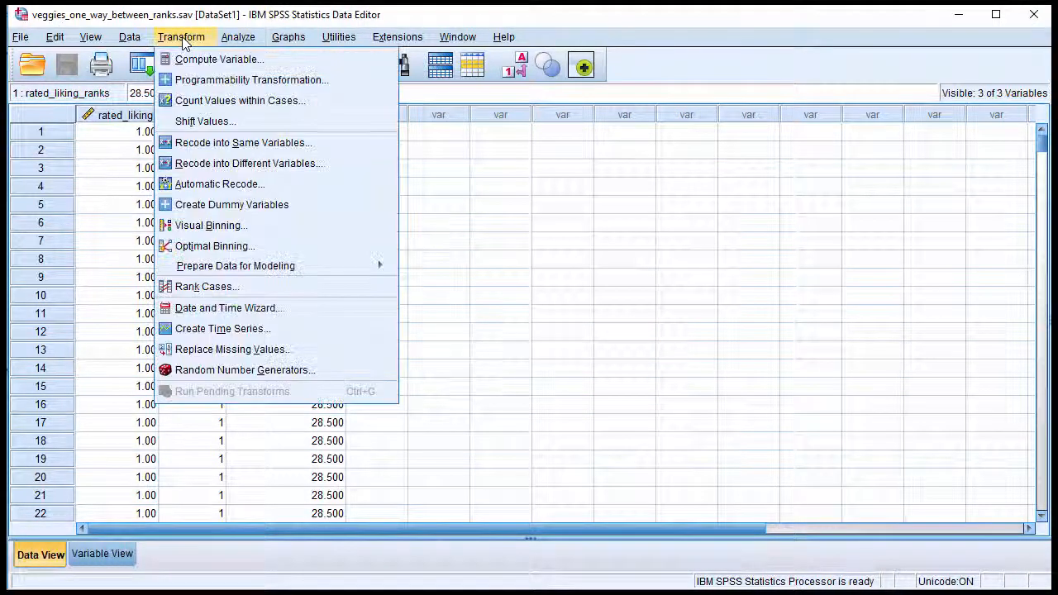
Step: Rank the cases on rated_liking, assigning rank 1 to the smallest value
{"action": "left_click", "coordinate": [181, 36]}
{"action": "left_click", "coordinate": [207, 286]}
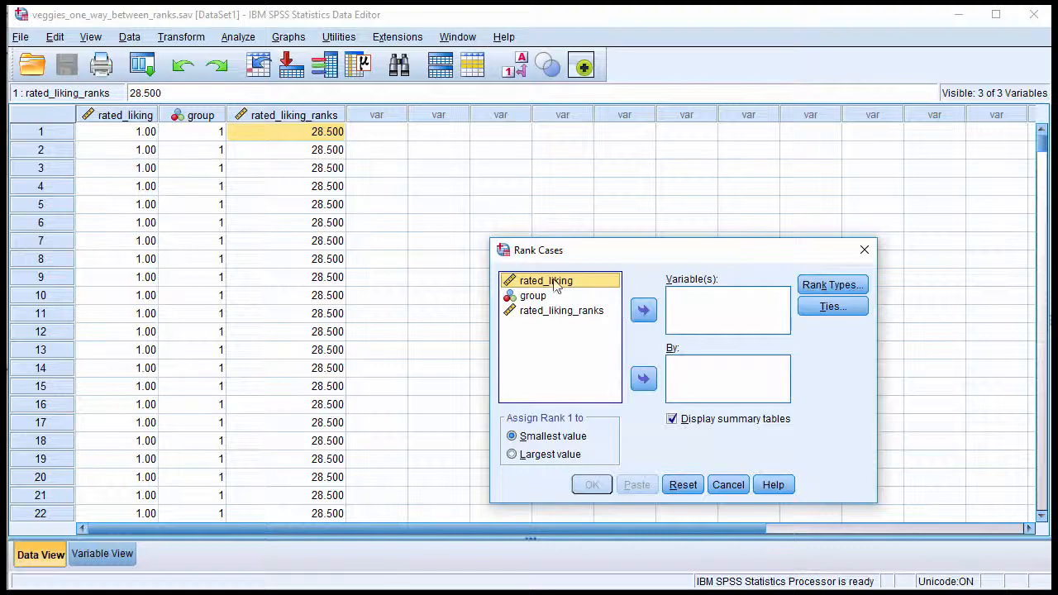
{"action": "left_click", "coordinate": [644, 310]}
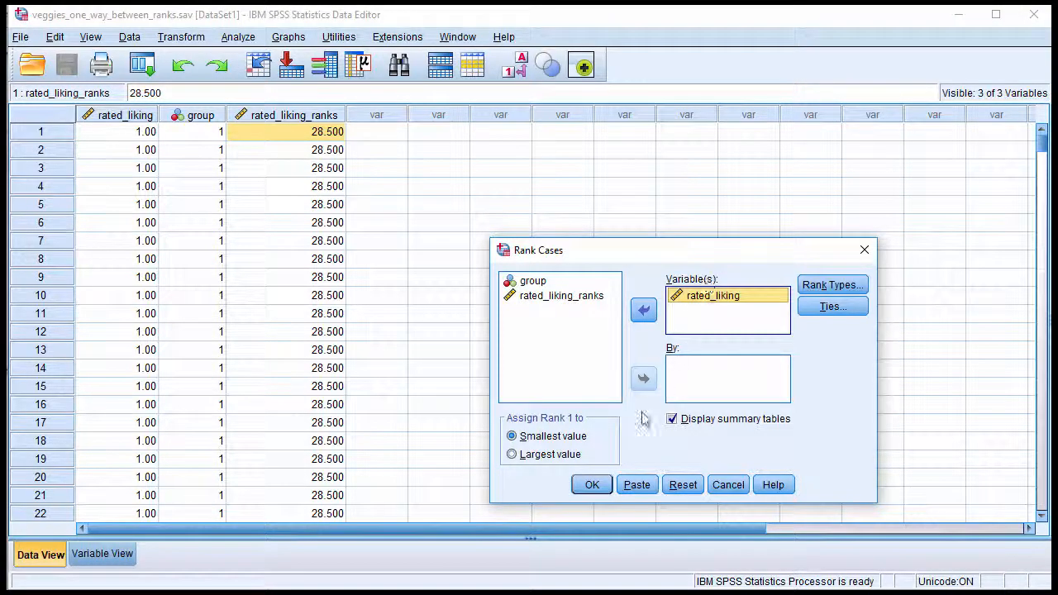
{"action": "left_click", "coordinate": [592, 485]}
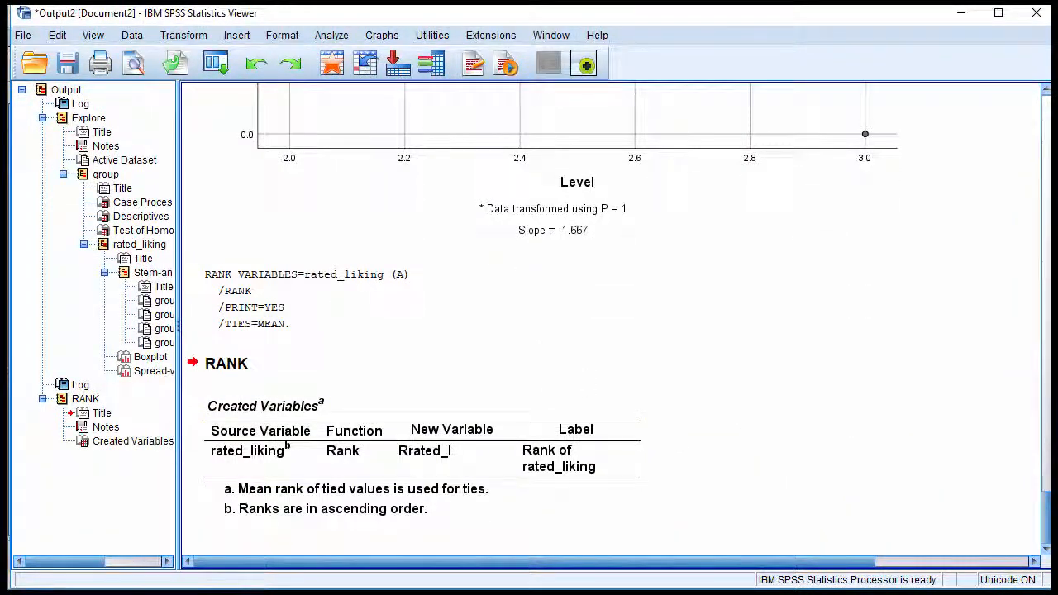
Step: Return to the data set, inspect the newly created rank variable Rrated_l and delete it
{"action": "key", "text": "alt+Tab"}
{"action": "left_click", "coordinate": [387, 132]}
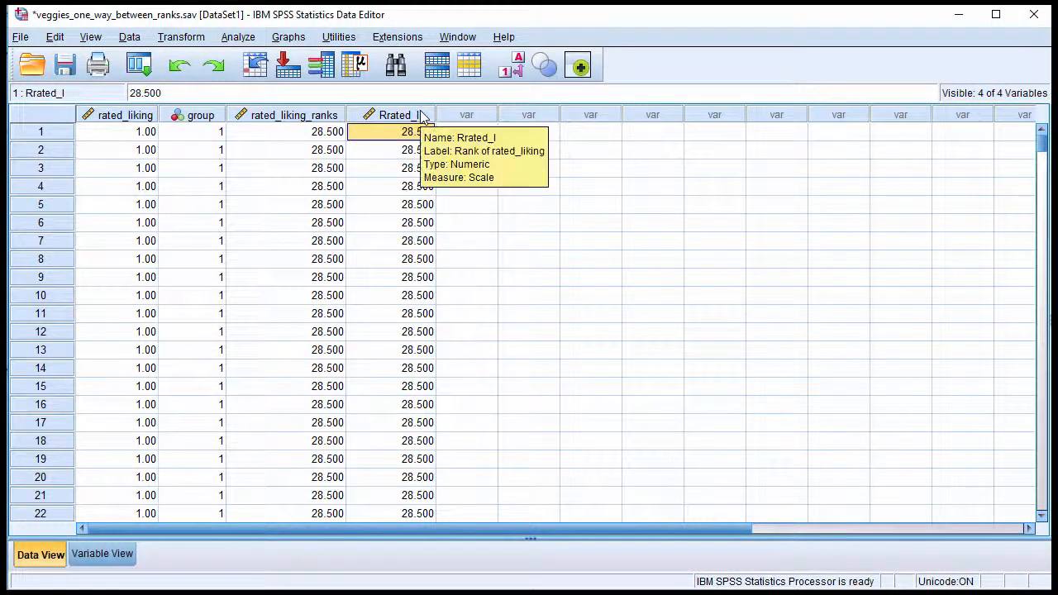
{"action": "left_click", "coordinate": [134, 137]}
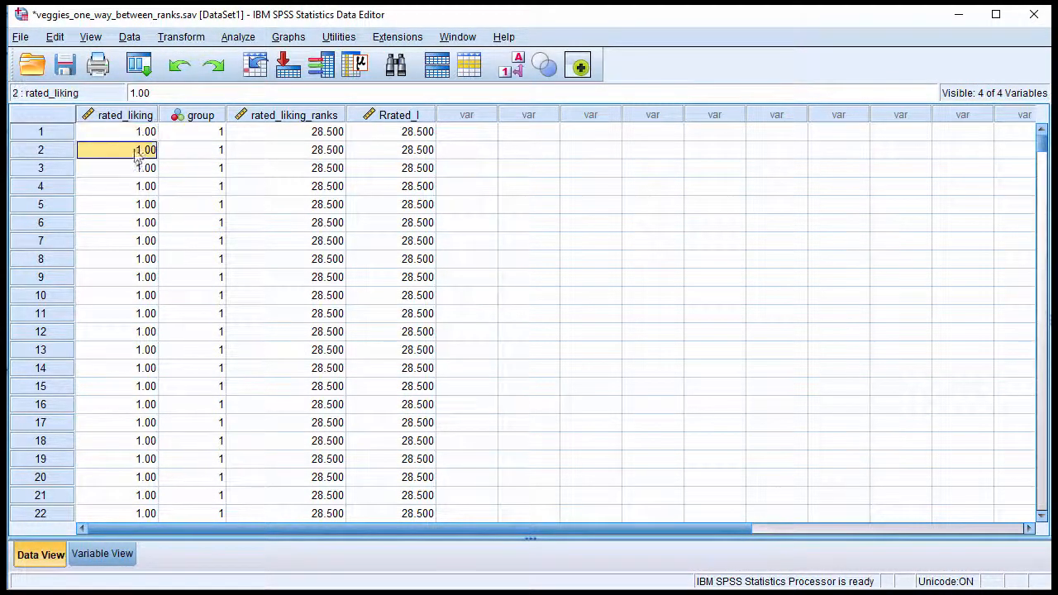
{"action": "left_click", "coordinate": [394, 116]}
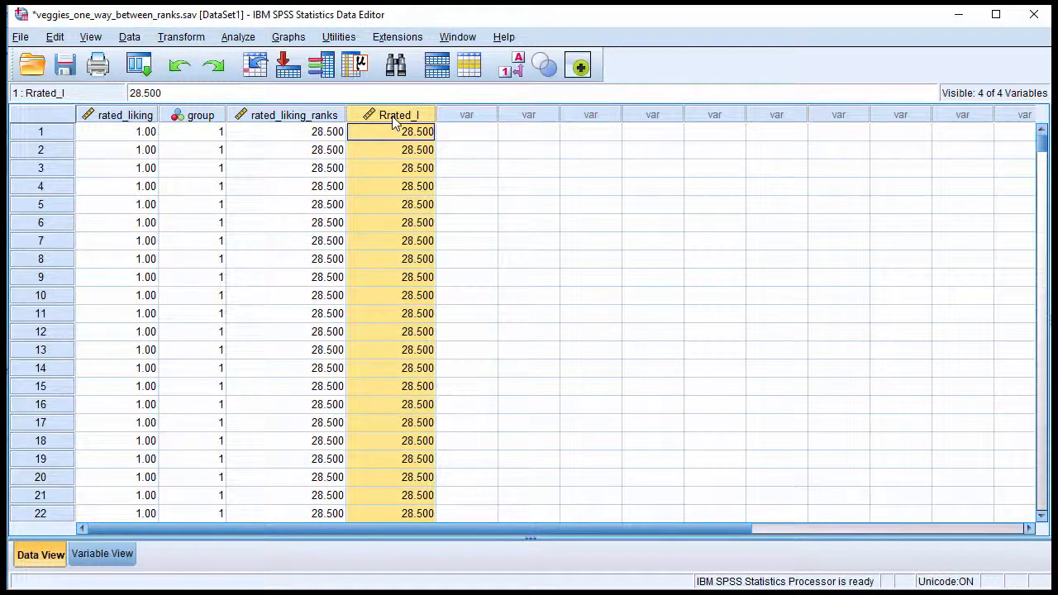
{"action": "key", "text": "Delete"}
Step: Set up a One-Way ANOVA with rated_liking_ranks as the dependent variable and group as the factor
{"action": "left_click", "coordinate": [240, 38]}
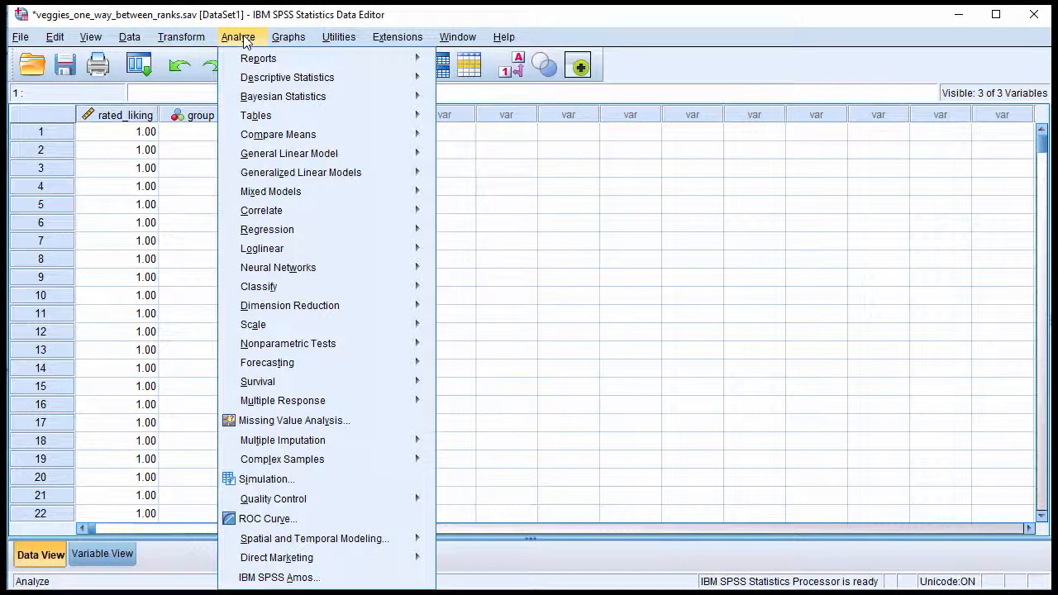
{"action": "left_click", "coordinate": [244, 39]}
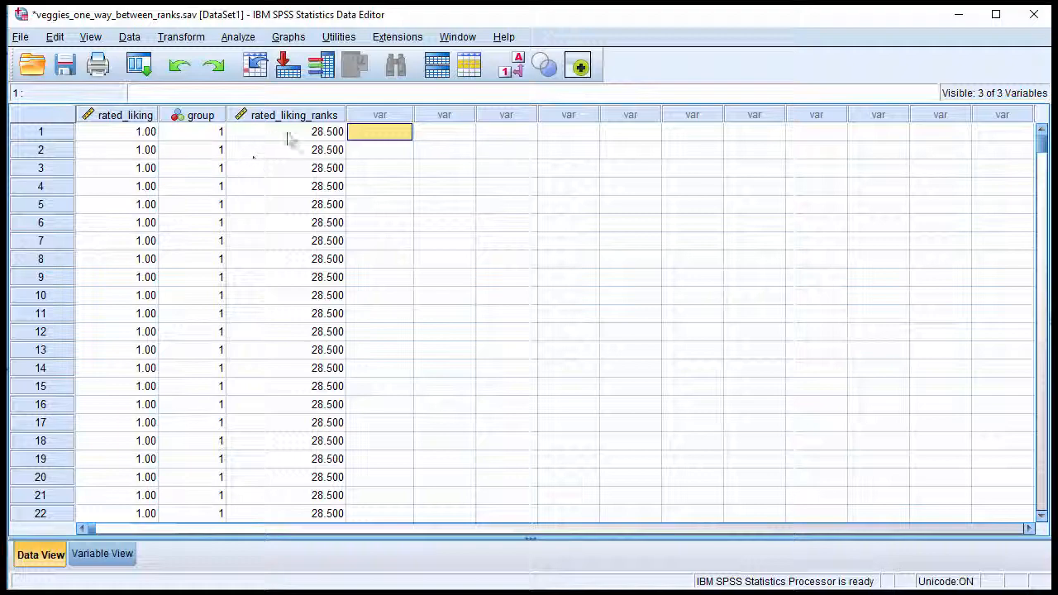
{"action": "left_click", "coordinate": [240, 38]}
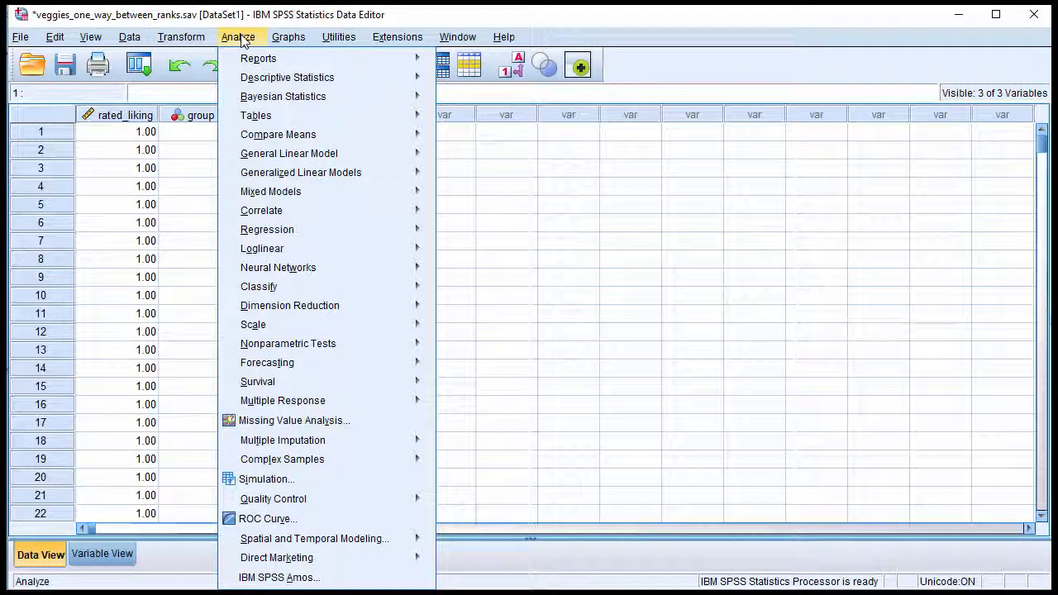
{"action": "mouse_move", "coordinate": [308, 134]}
{"action": "left_click", "coordinate": [488, 242]}
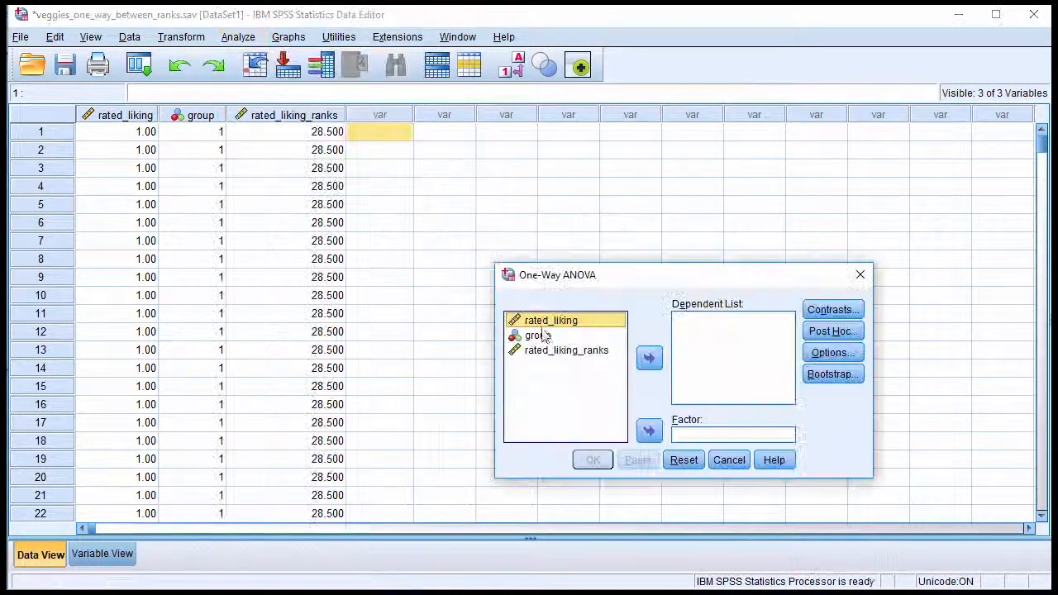
{"action": "left_click", "coordinate": [579, 351]}
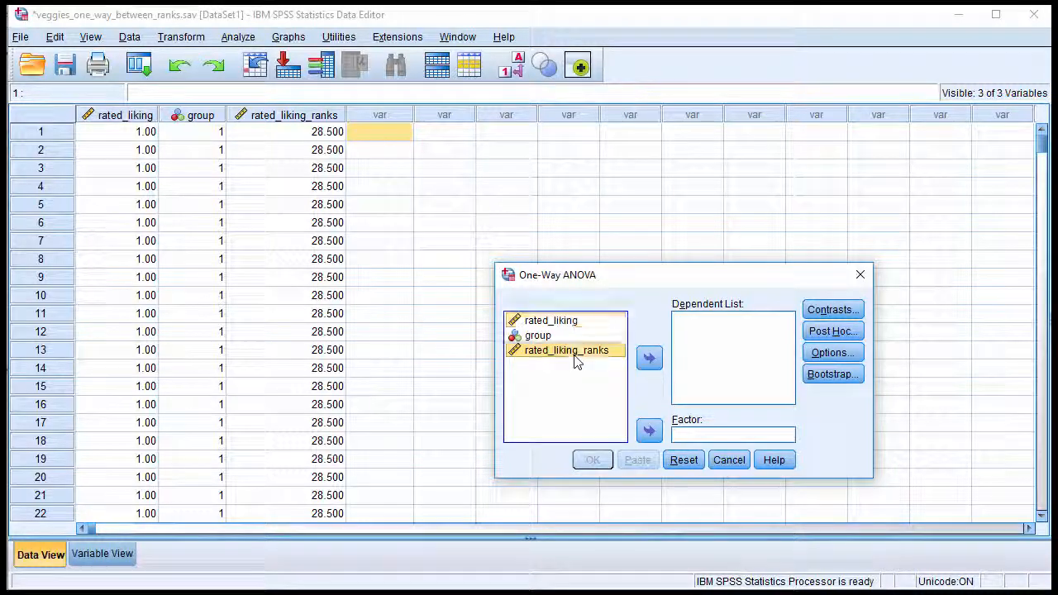
{"action": "left_click", "coordinate": [649, 357]}
{"action": "left_click", "coordinate": [538, 335]}
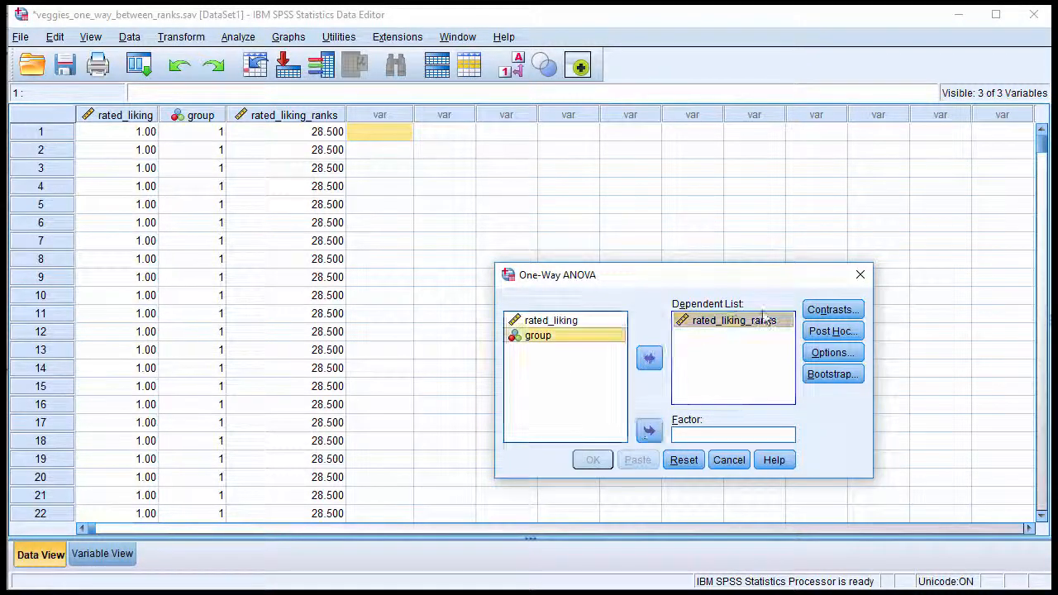
{"action": "left_click", "coordinate": [649, 430]}
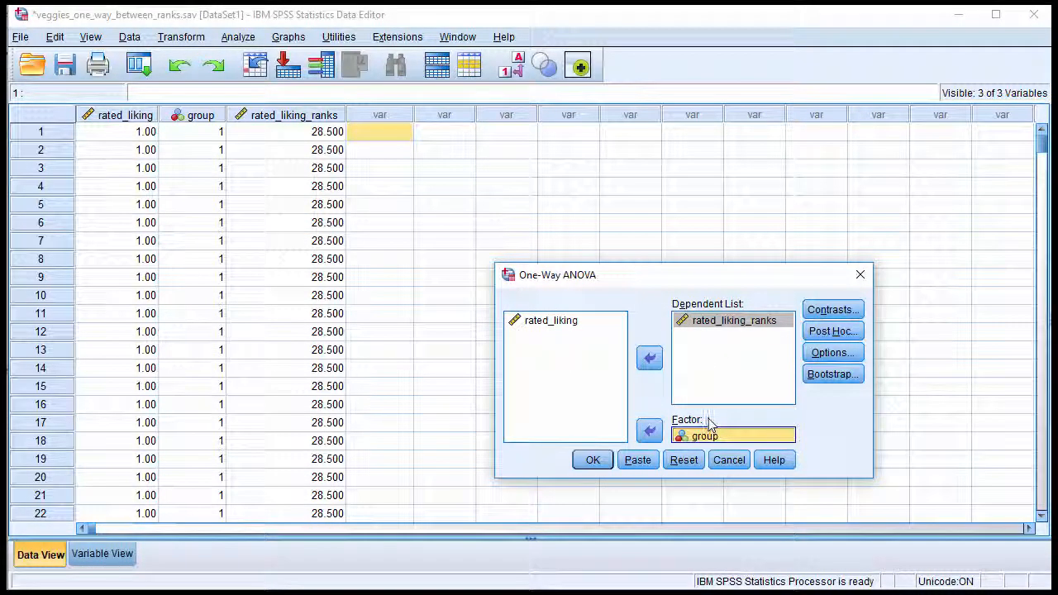
Step: Add the Brown-Forsythe test and descriptive statistics to the One-Way ANOVA of rated_liking_ranks by group, and run it
{"action": "left_click", "coordinate": [831, 353]}
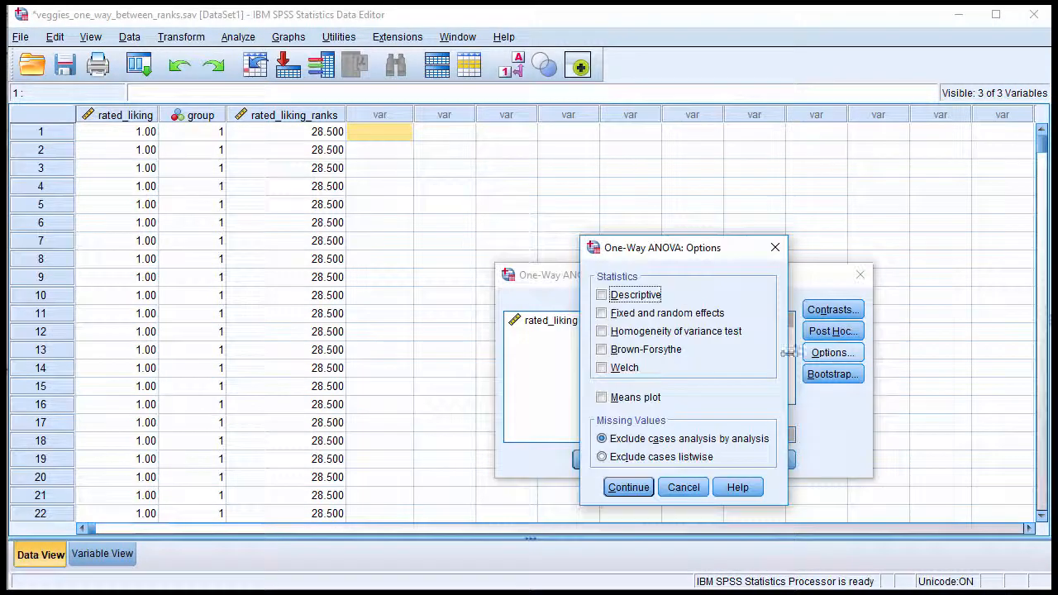
{"action": "left_click", "coordinate": [671, 354]}
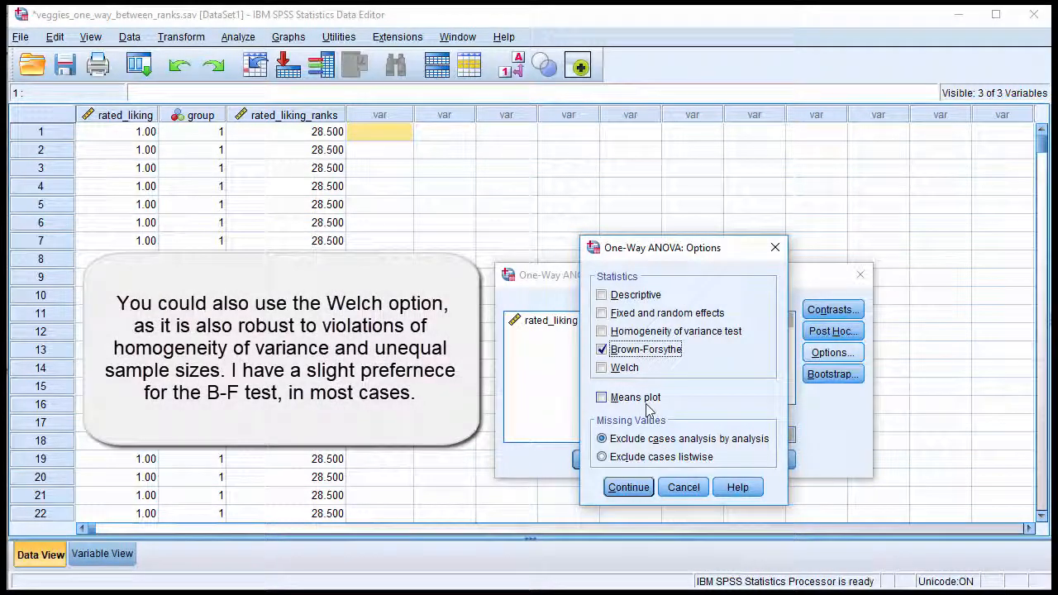
{"action": "left_click", "coordinate": [630, 299]}
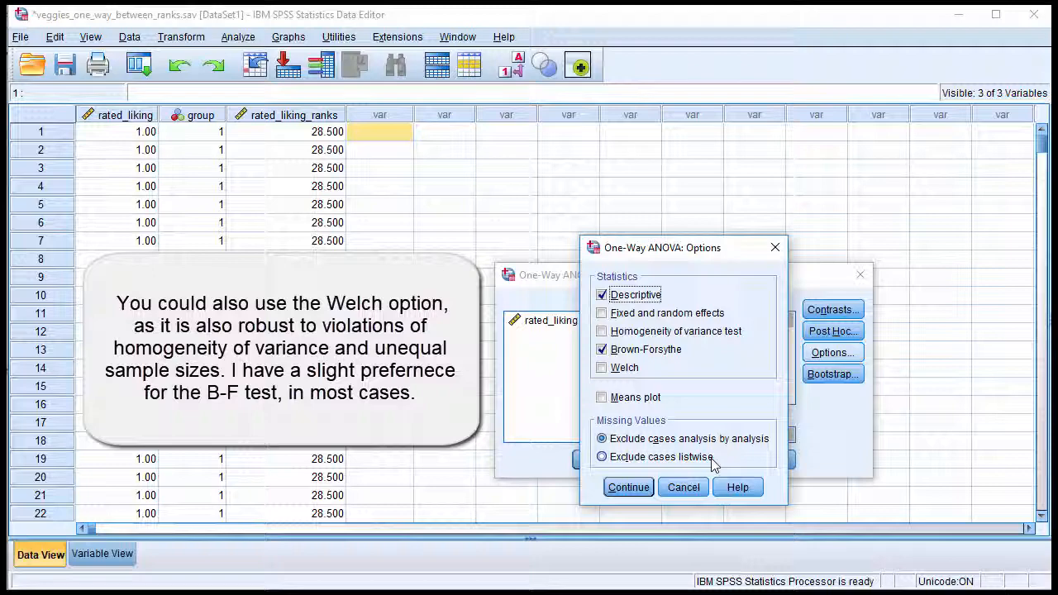
{"action": "left_click", "coordinate": [628, 487]}
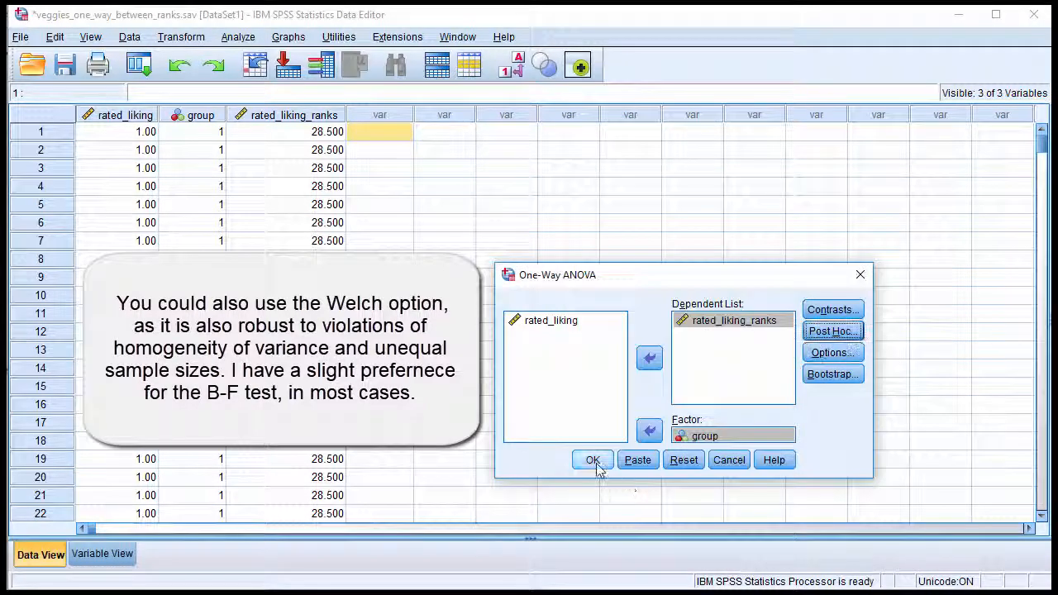
{"action": "left_click", "coordinate": [595, 459]}
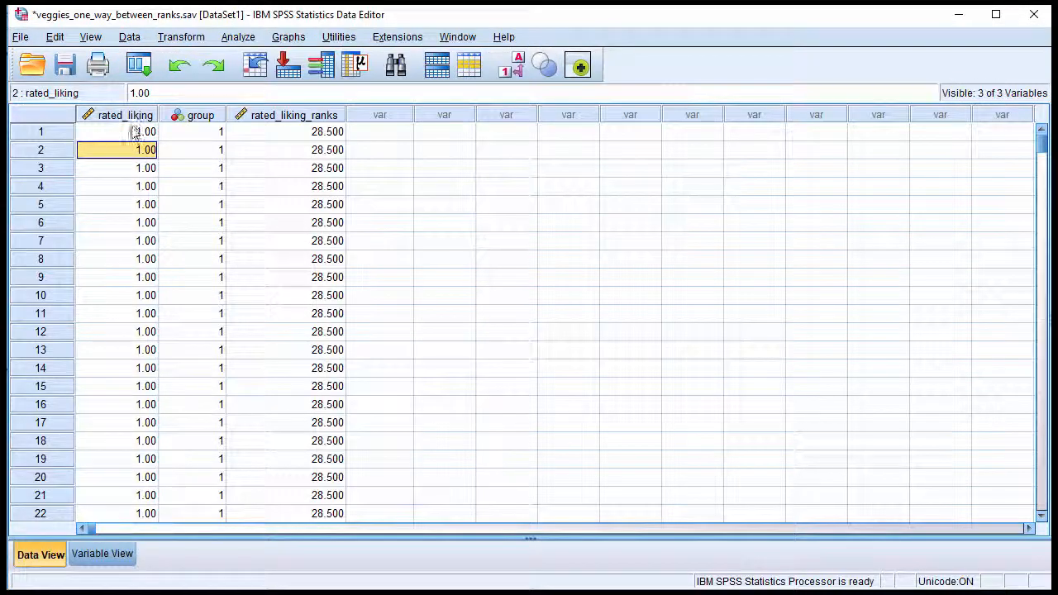
Step: In the data set, compare the rated_liking scores of 1, 2 and 3 with their corresponding rated_liking_ranks values
{"action": "left_click", "coordinate": [129, 133]}
{"action": "left_click", "coordinate": [302, 133]}
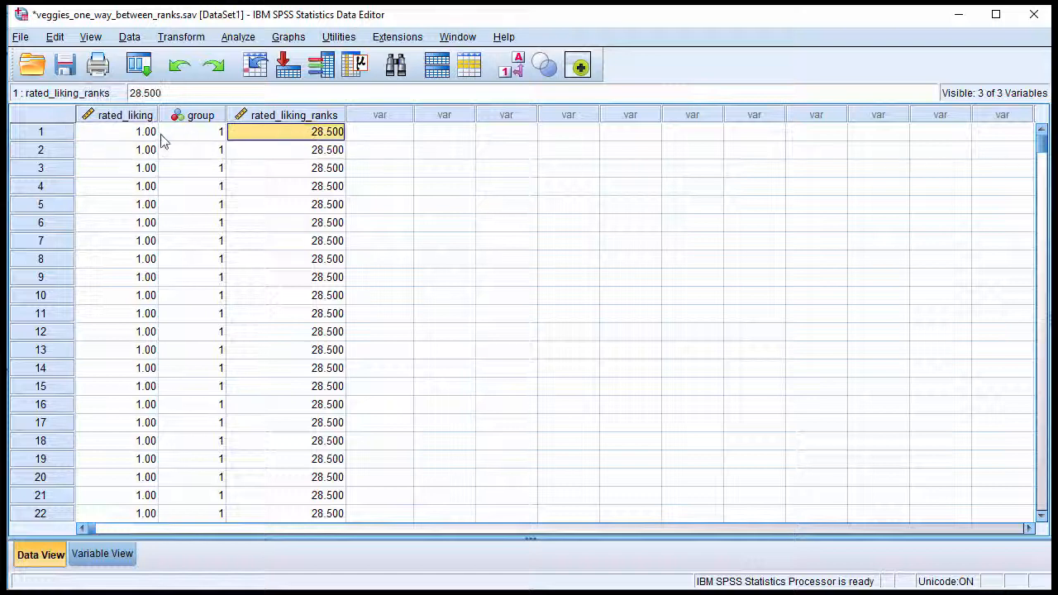
{"action": "left_click", "coordinate": [134, 139]}
{"action": "left_click", "coordinate": [283, 132]}
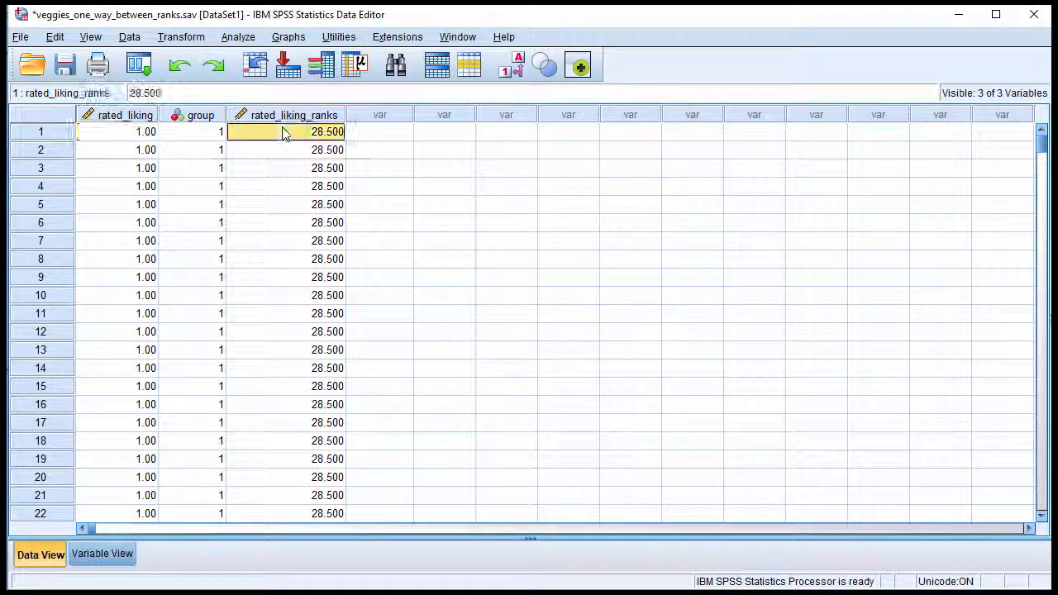
{"action": "scroll", "coordinate": [317, 298], "scroll_direction": "down", "scroll_amount": 12}
{"action": "left_click", "coordinate": [142, 296]}
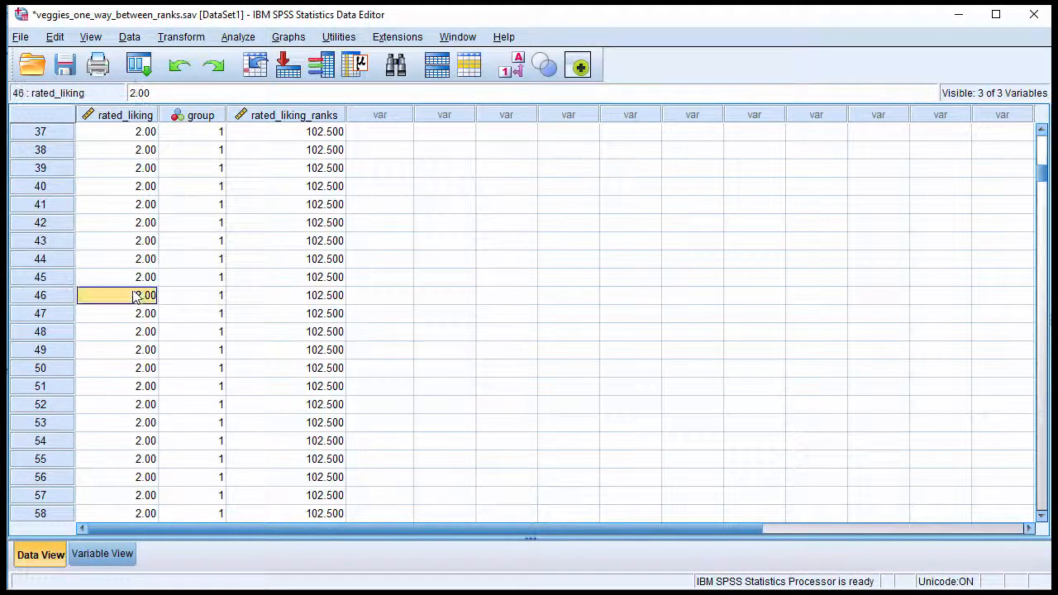
{"action": "left_click", "coordinate": [281, 296]}
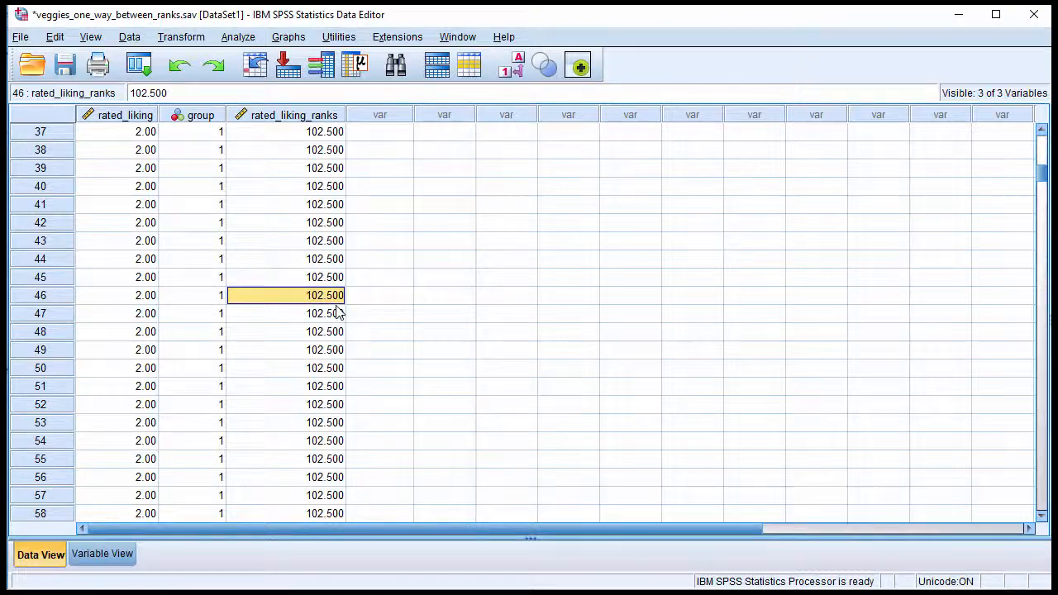
{"action": "scroll", "coordinate": [338, 322], "scroll_direction": "down", "scroll_amount": 10}
{"action": "left_click", "coordinate": [142, 313]}
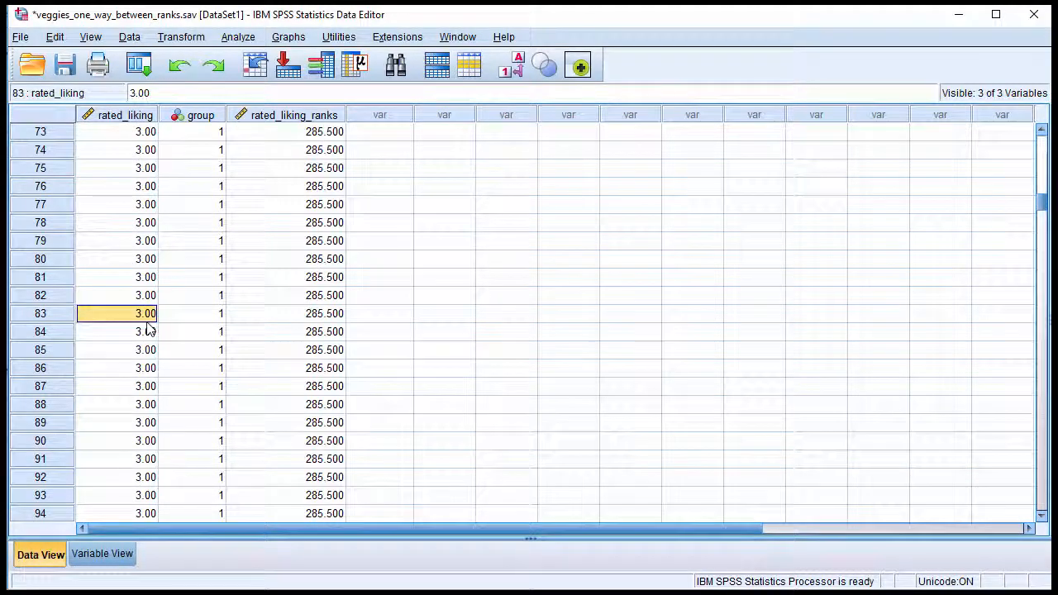
{"action": "left_click", "coordinate": [318, 295]}
Step: Return to the output and examine the Descriptives, ANOVA and Robust Tests of Equality of Means tables for rated_liking_ranks
{"action": "key", "text": "alt+Tab"}
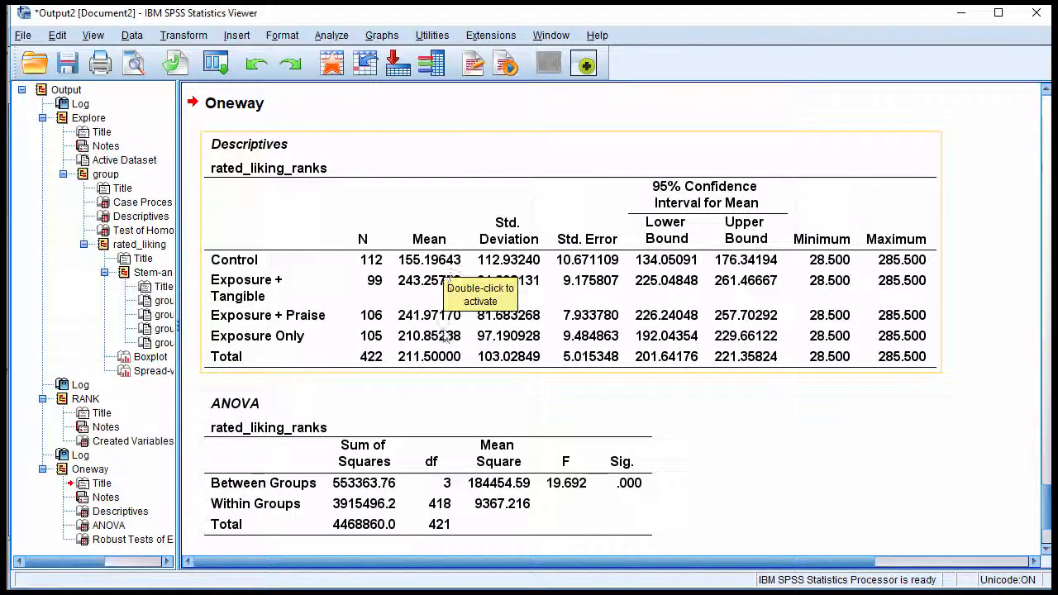
{"action": "scroll", "coordinate": [713, 408], "scroll_direction": "down", "scroll_amount": 3}
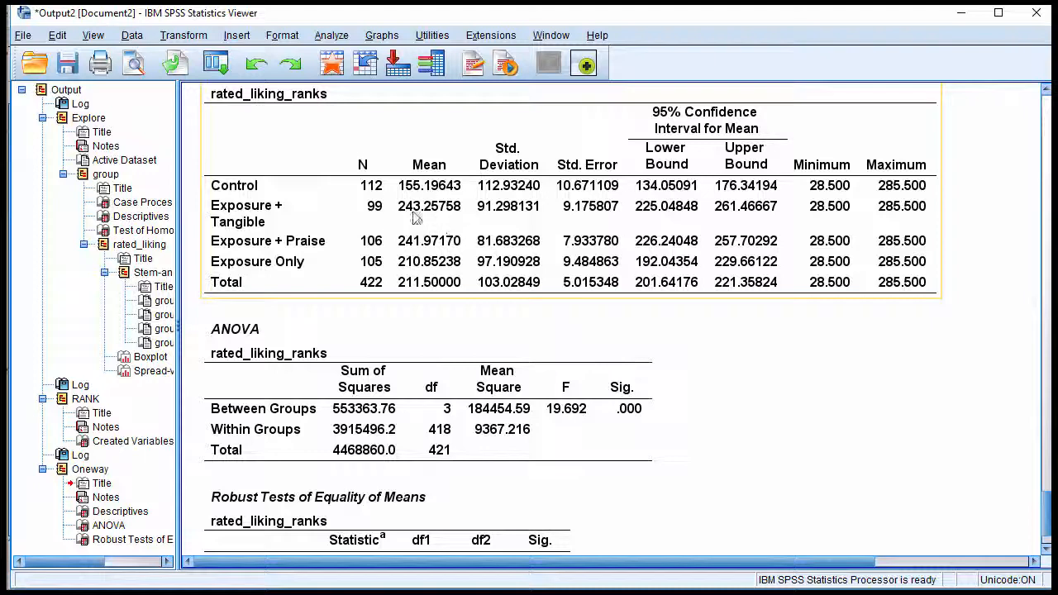
{"action": "scroll", "coordinate": [716, 495], "scroll_direction": "down", "scroll_amount": 3}
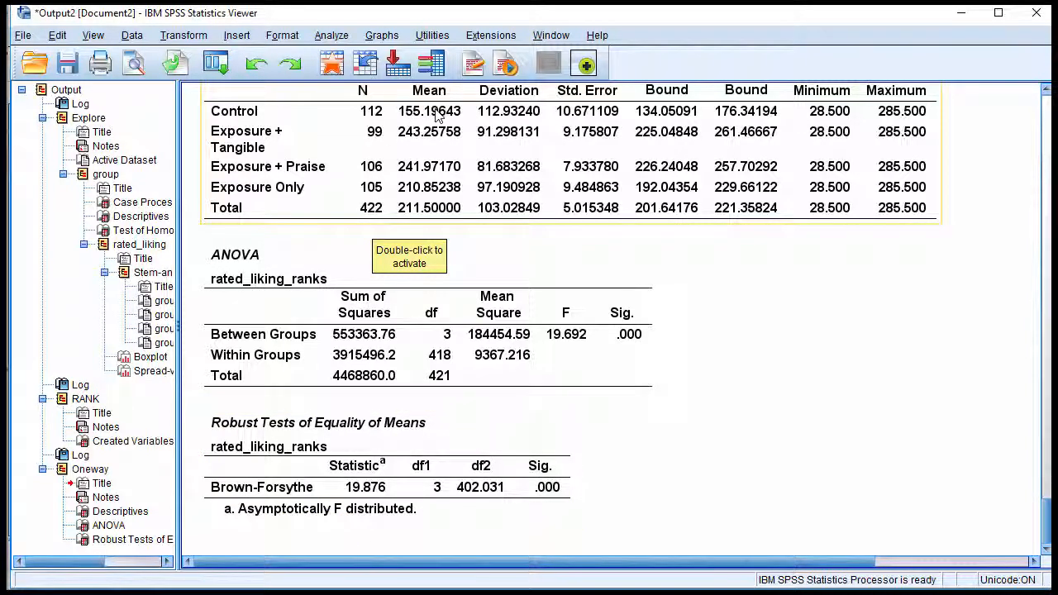
Step: Select only the cases satisfying group < 3, filtering out the unselected cases
{"action": "left_click", "coordinate": [132, 35]}
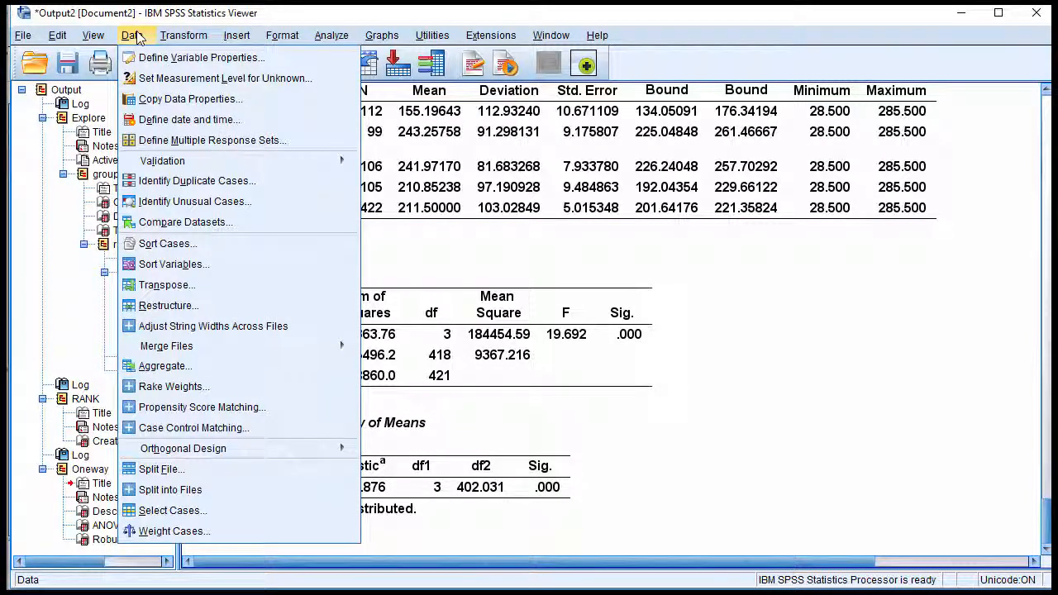
{"action": "left_click", "coordinate": [206, 510]}
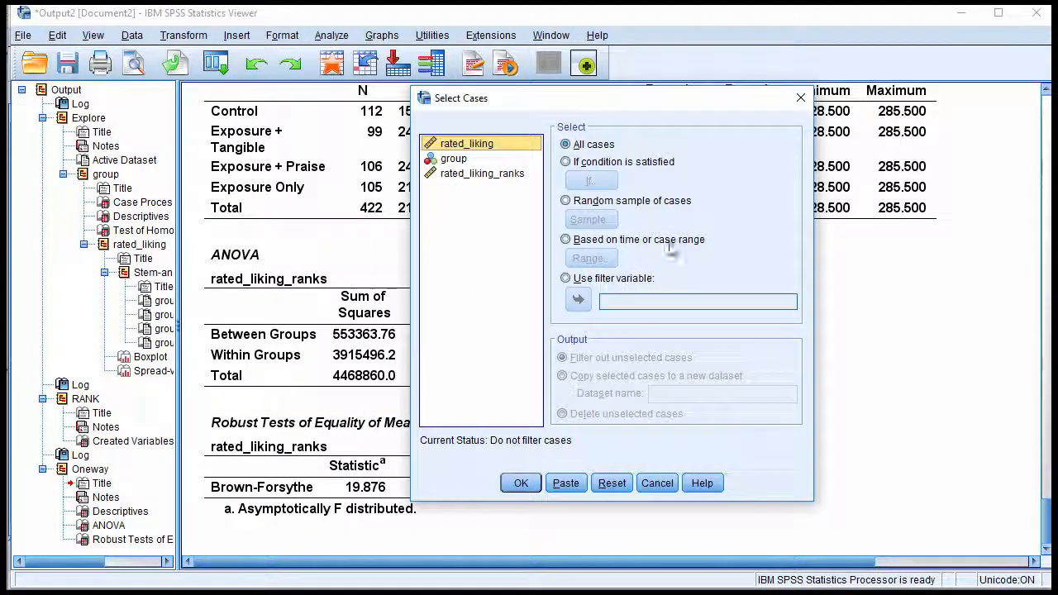
{"action": "left_click", "coordinate": [566, 161]}
{"action": "left_click", "coordinate": [590, 180]}
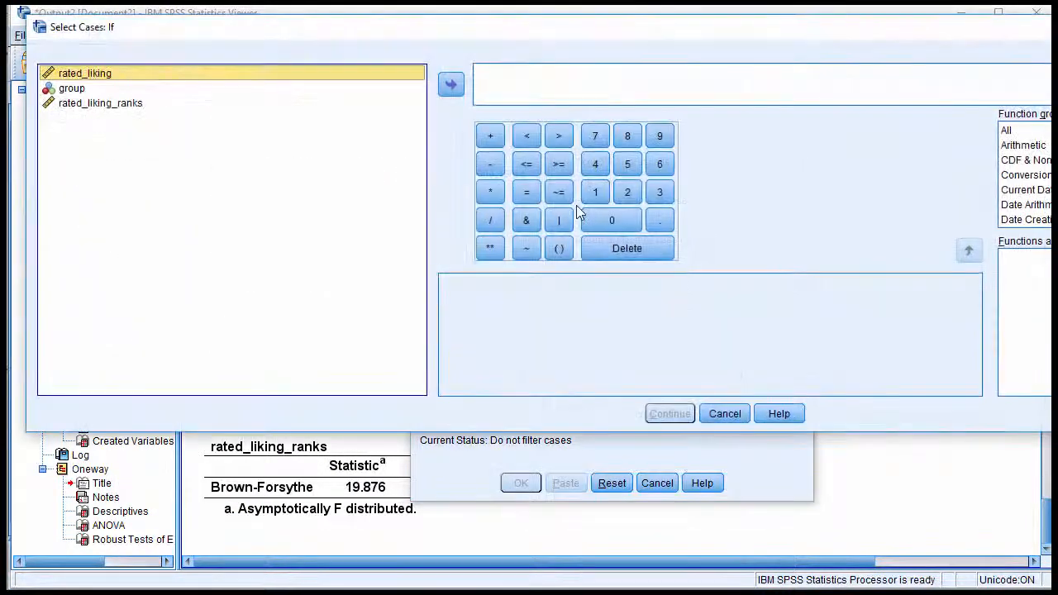
{"action": "double_click", "coordinate": [100, 88]}
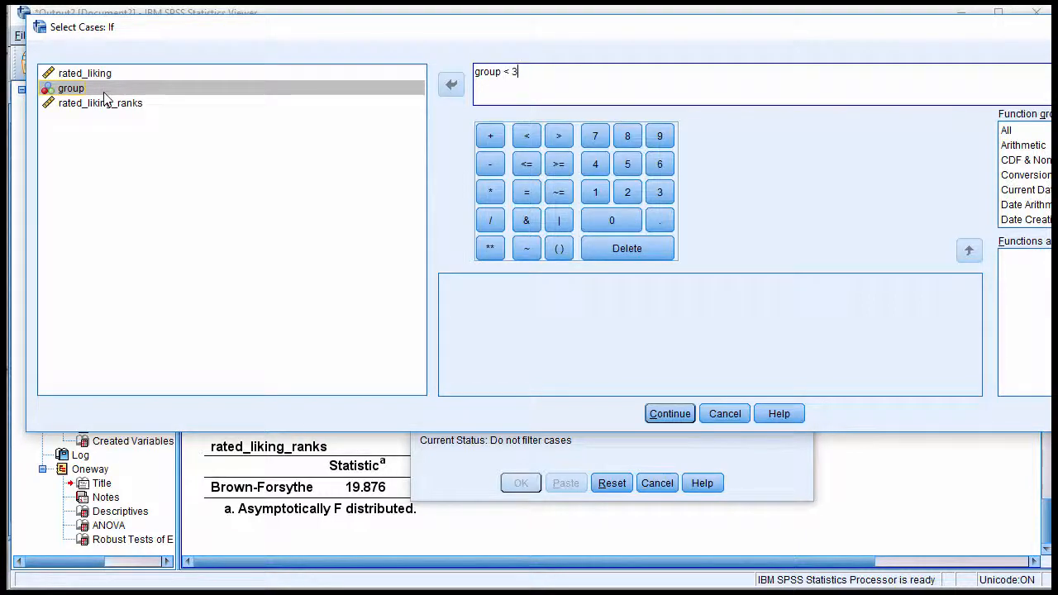
{"action": "type", "text": "< 3"}
{"action": "left_click", "coordinate": [669, 414]}
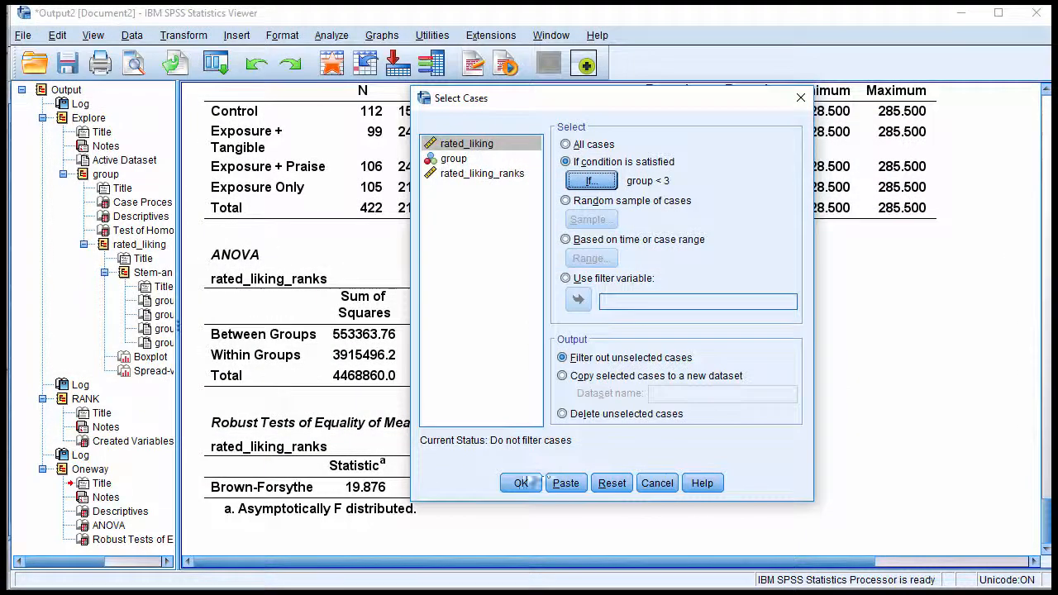
{"action": "left_click", "coordinate": [521, 483]}
Step: Rerun the One-Way ANOVA of rated_liking_ranks by group on the filtered cases with the existing settings
{"action": "left_click", "coordinate": [332, 35]}
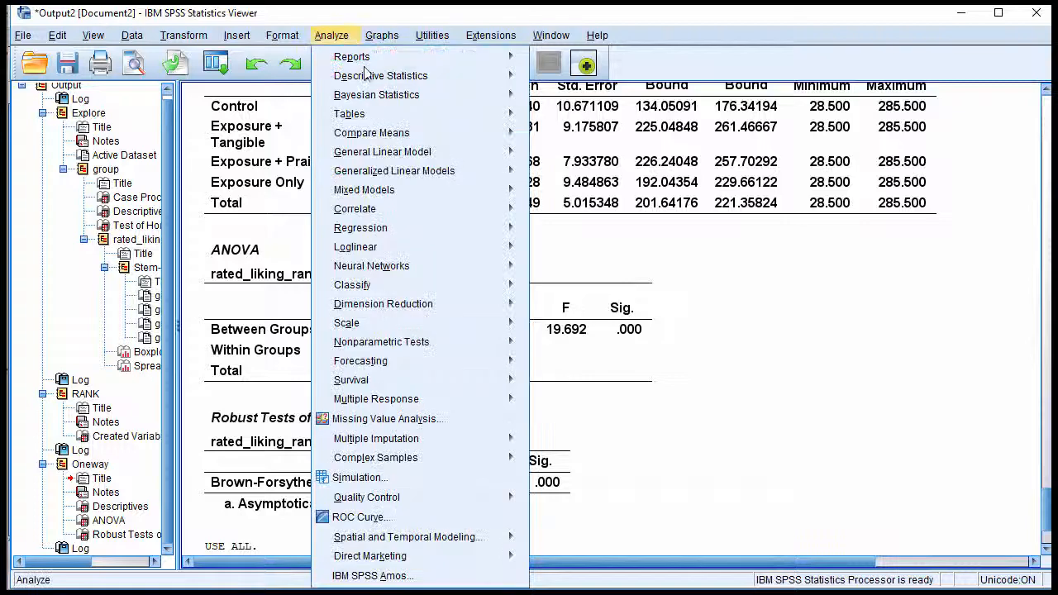
{"action": "mouse_move", "coordinate": [508, 142]}
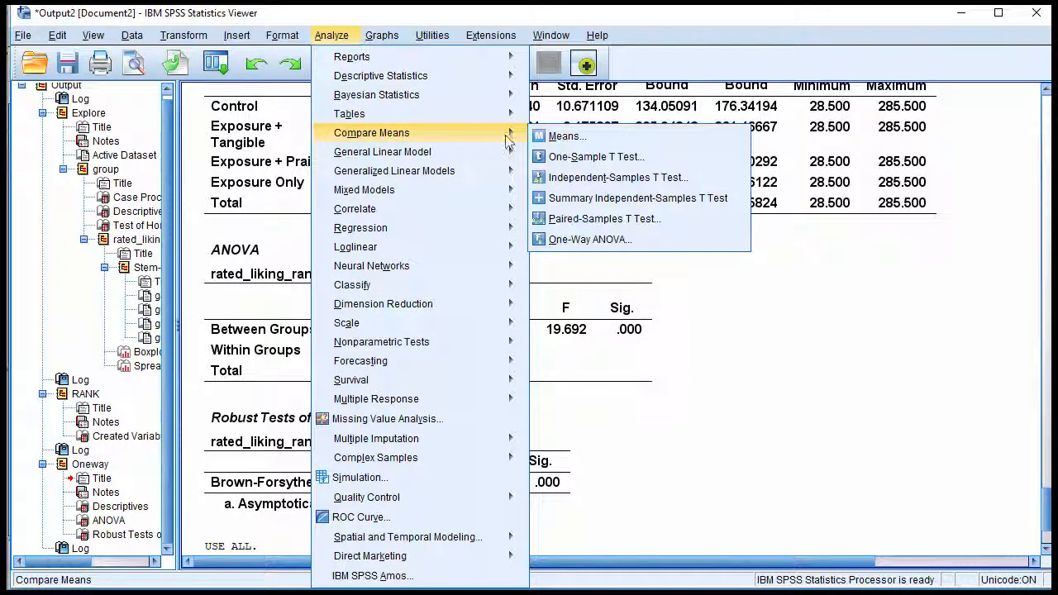
{"action": "left_click", "coordinate": [590, 239]}
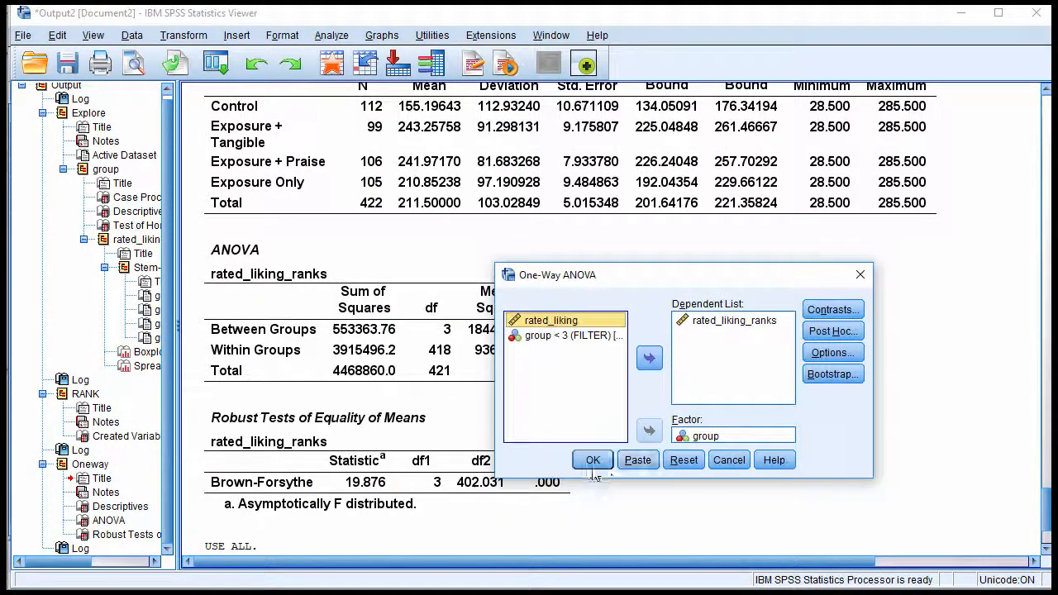
{"action": "left_click", "coordinate": [593, 463]}
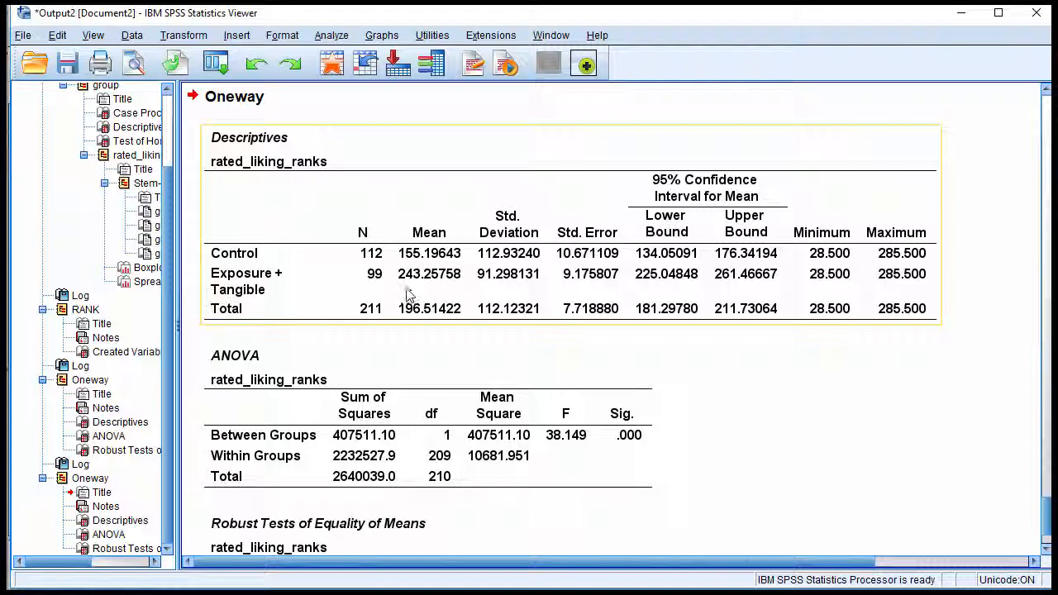
Step: Examine the Brown-Forsythe result for the Control versus Exposure + Tangible comparison and check its group means against the four-group descriptives
{"action": "scroll", "coordinate": [813, 430], "scroll_direction": "down", "scroll_amount": 2}
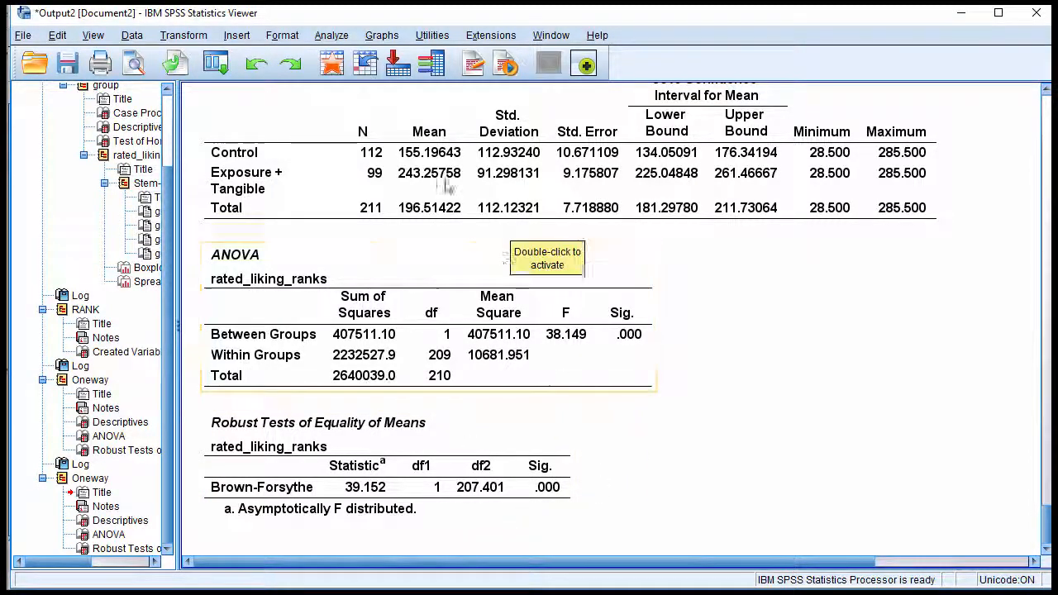
{"action": "scroll", "coordinate": [447, 187], "scroll_direction": "up", "scroll_amount": 10}
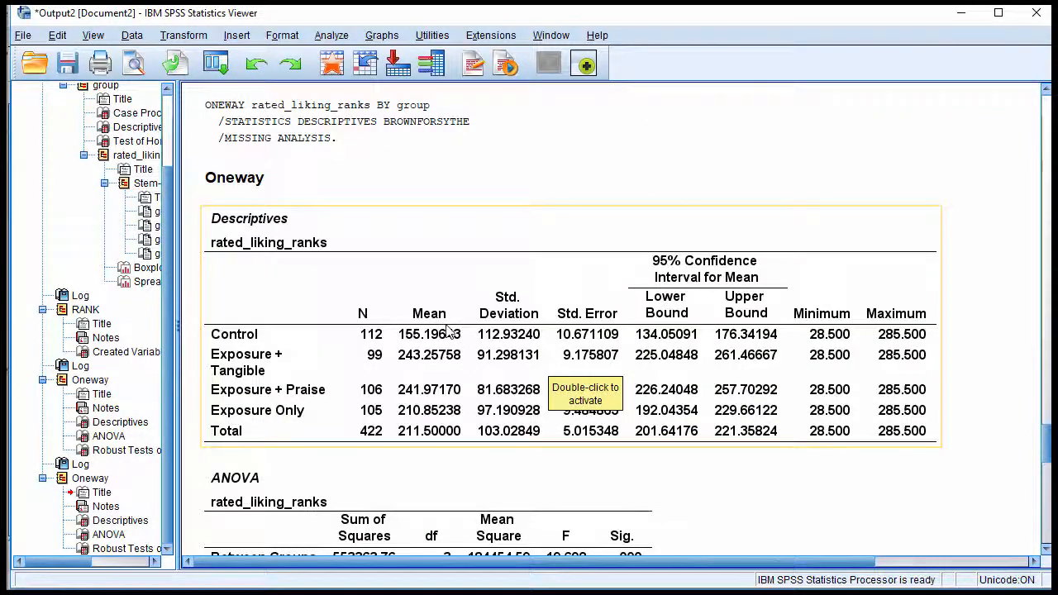
{"action": "scroll", "coordinate": [620, 455], "scroll_direction": "down", "scroll_amount": 10}
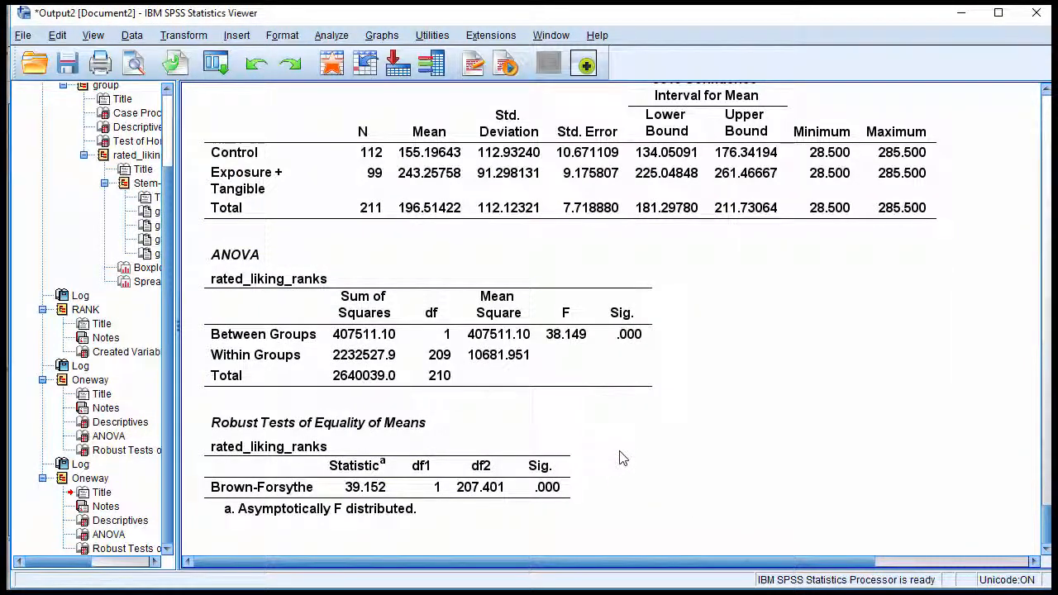